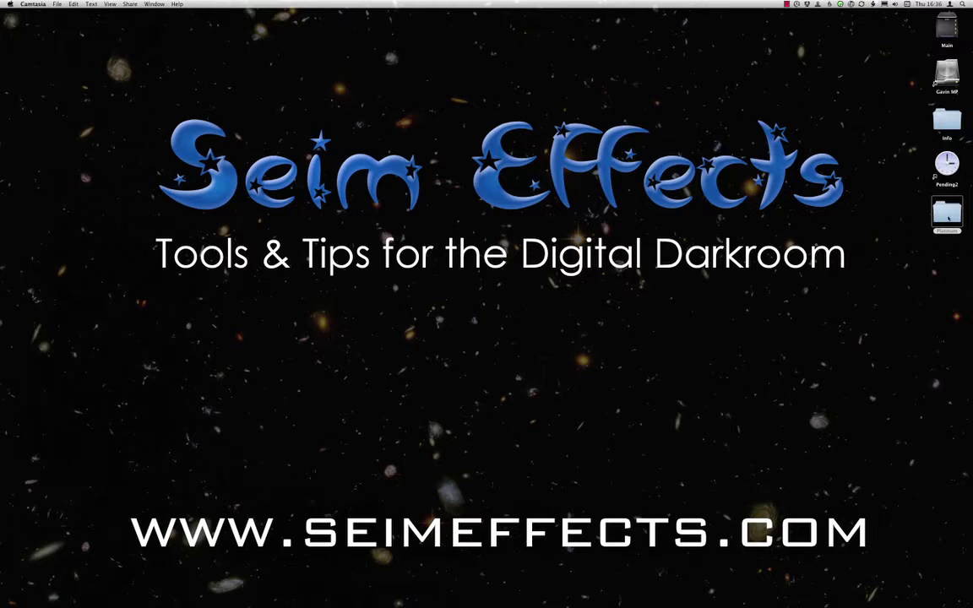
Open the Platinum folder on the desktop and move its window below the wallpaper's tagline
{"action": "double_click", "coordinate": [947, 218]}
{"action": "left_click_drag", "start_coordinate": [534, 131], "coordinate": [537, 291]}
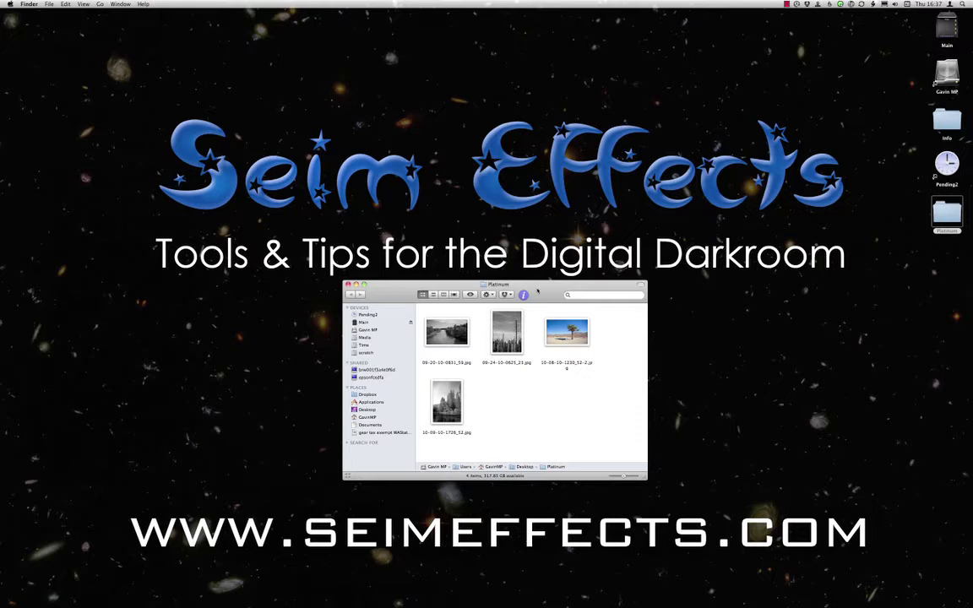
{"action": "left_click_drag", "start_coordinate": [537, 291], "coordinate": [521, 307]}
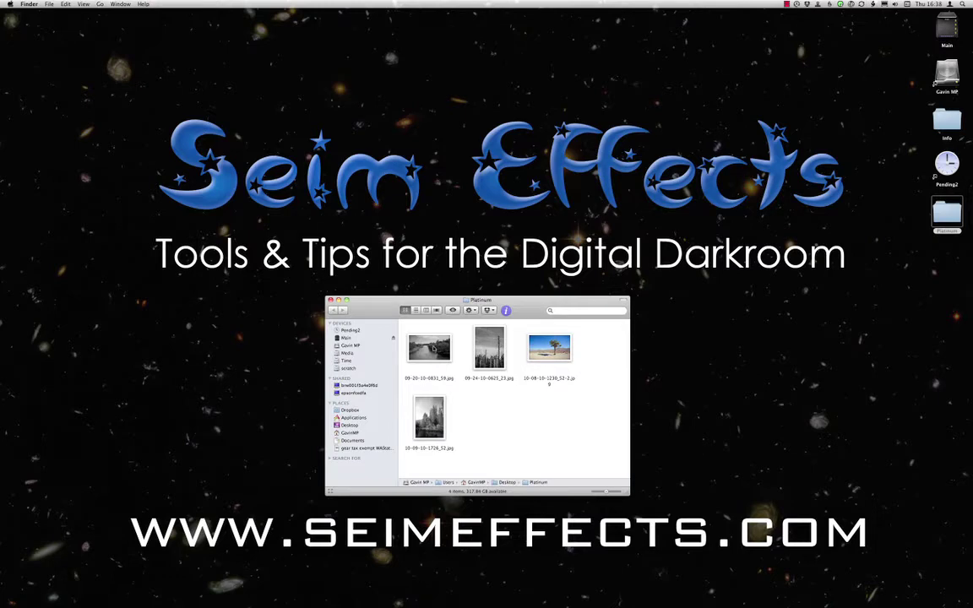
{"action": "left_click", "coordinate": [431, 347]}
{"action": "mouse_move", "coordinate": [440, 601]}
{"action": "left_click_drag", "start_coordinate": [457, 605], "coordinate": [373, 589]}
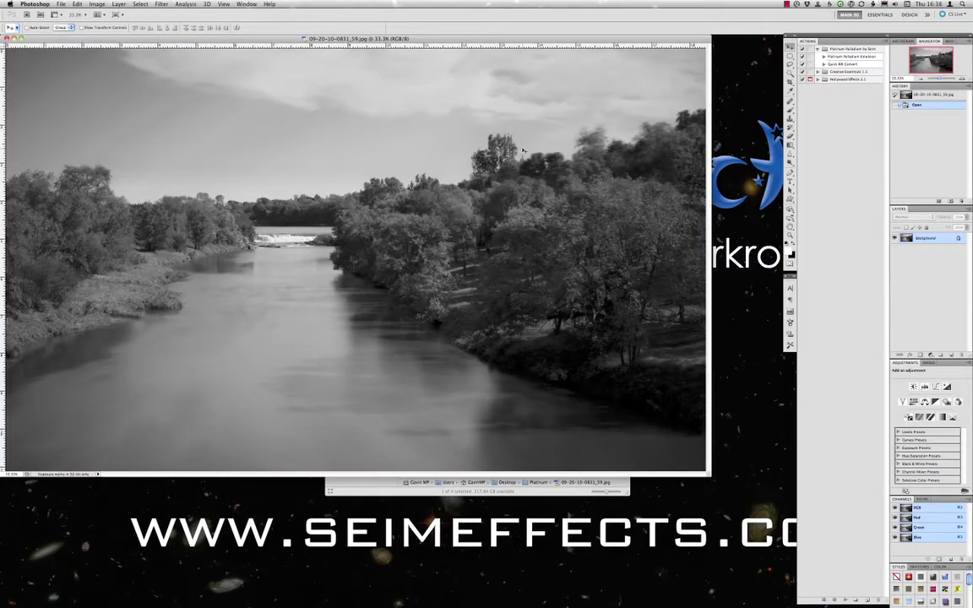
{"action": "key", "text": "f"}
{"action": "left_click_drag", "start_coordinate": [567, 238], "coordinate": [490, 225]}
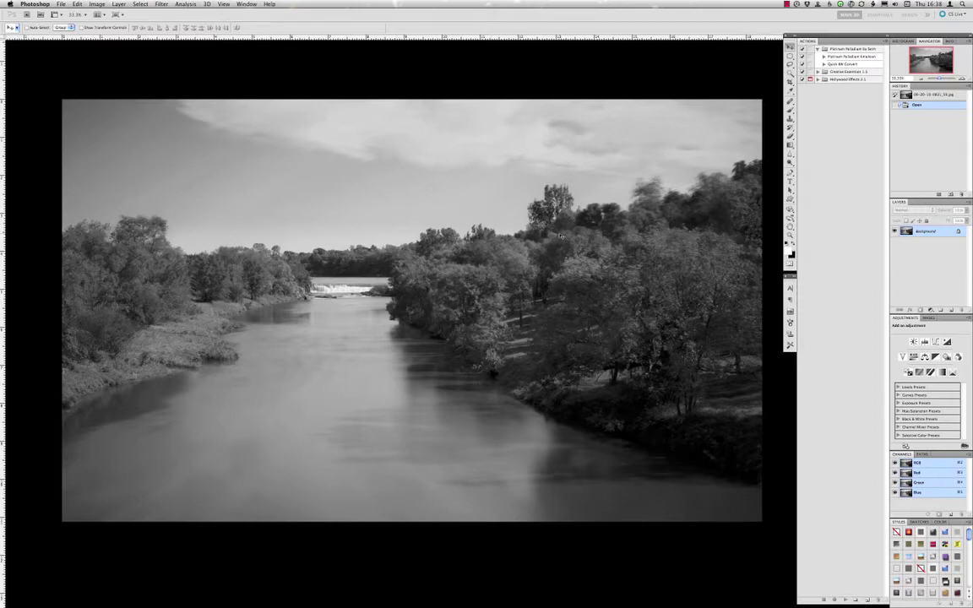
Switch the Actions panel to Button Mode
{"action": "scroll", "coordinate": [560, 232], "scroll_direction": "up", "scroll_amount": 4}
{"action": "scroll", "coordinate": [565, 237], "scroll_direction": "up", "scroll_amount": 2}
{"action": "scroll", "coordinate": [566, 242], "scroll_direction": "down", "scroll_amount": 4}
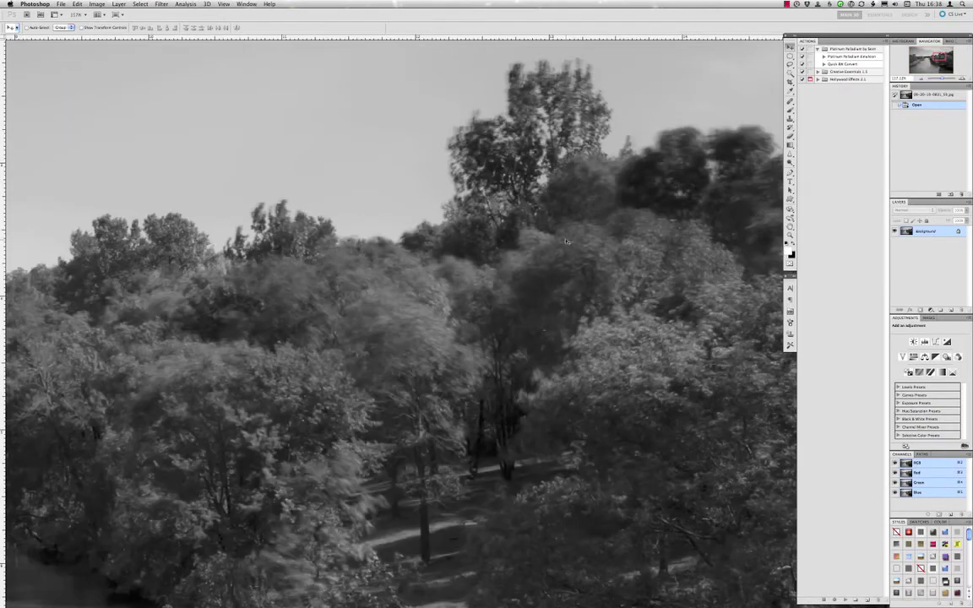
{"action": "scroll", "coordinate": [566, 242], "scroll_direction": "down", "scroll_amount": 3}
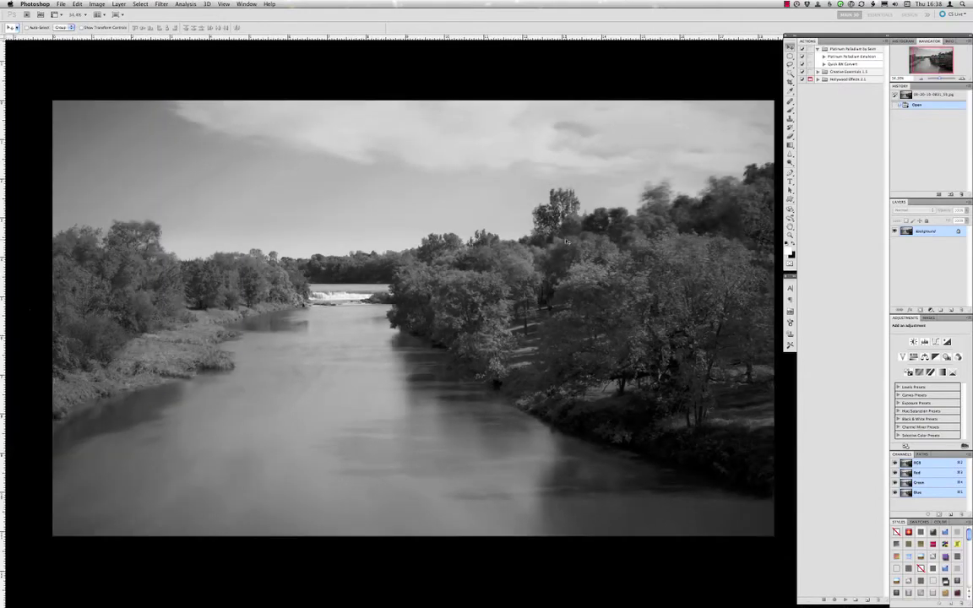
{"action": "scroll", "coordinate": [566, 242], "scroll_direction": "up", "scroll_amount": 1}
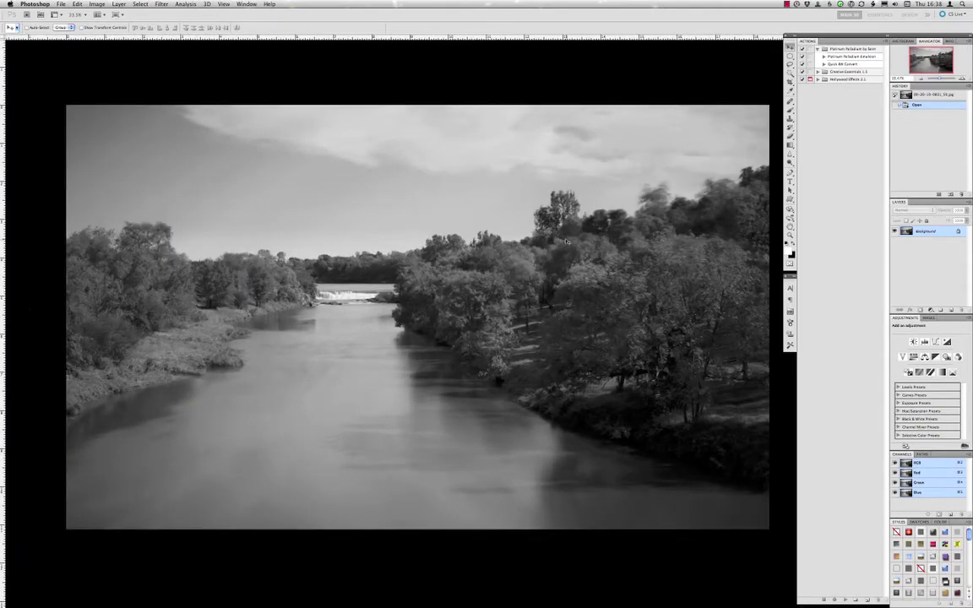
{"action": "scroll", "coordinate": [566, 242], "scroll_direction": "down", "scroll_amount": 1}
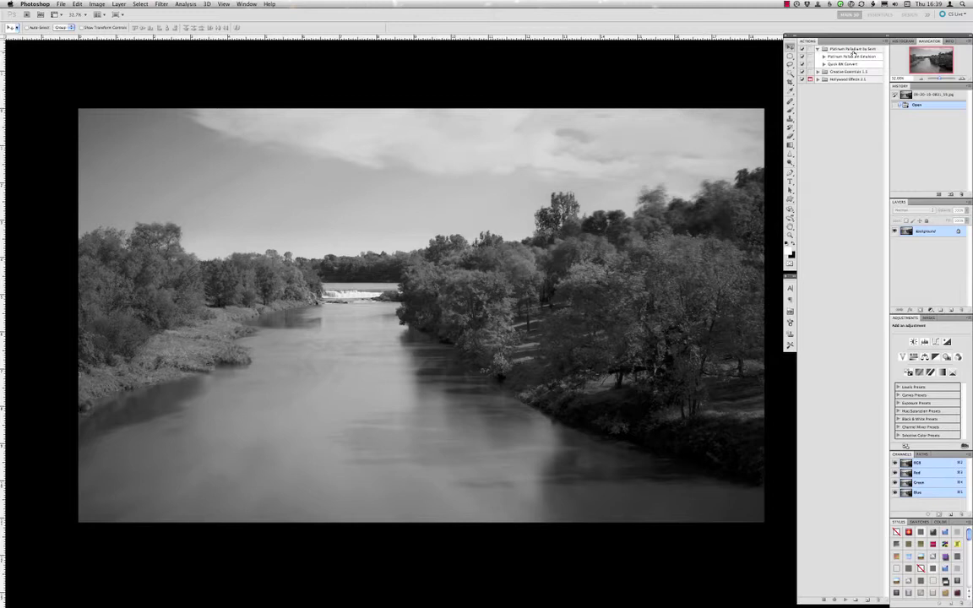
{"action": "left_click", "coordinate": [880, 41]}
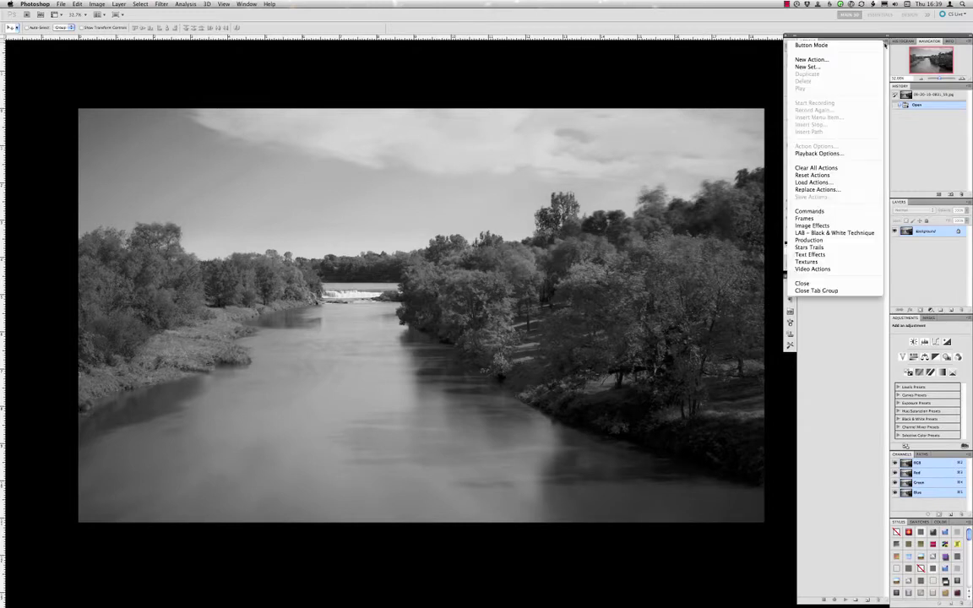
{"action": "left_click", "coordinate": [865, 46]}
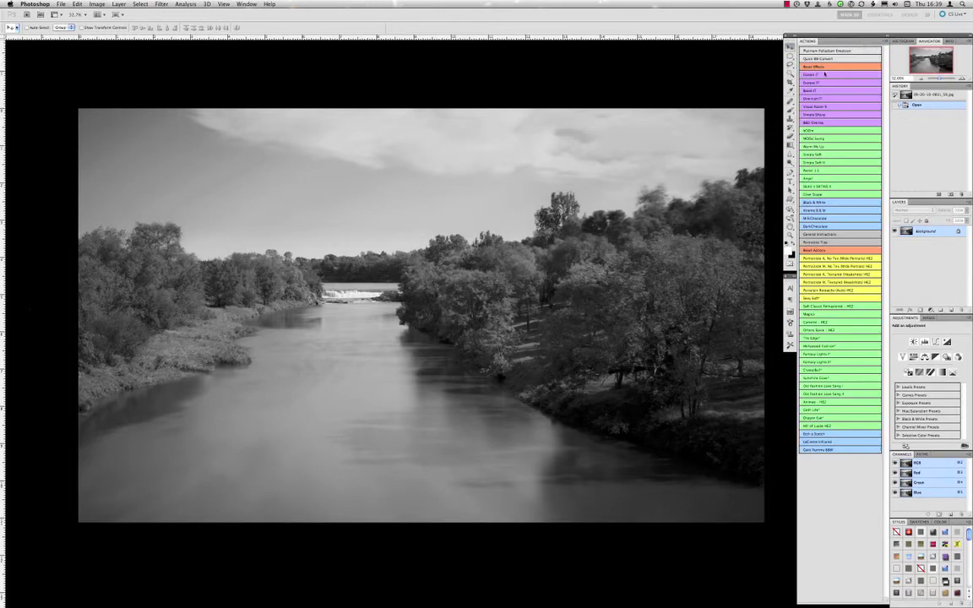
Try a Photo Filter adjustment layer over the river photo, and delete that layer
{"action": "left_click_drag", "start_coordinate": [523, 294], "coordinate": [510, 288]}
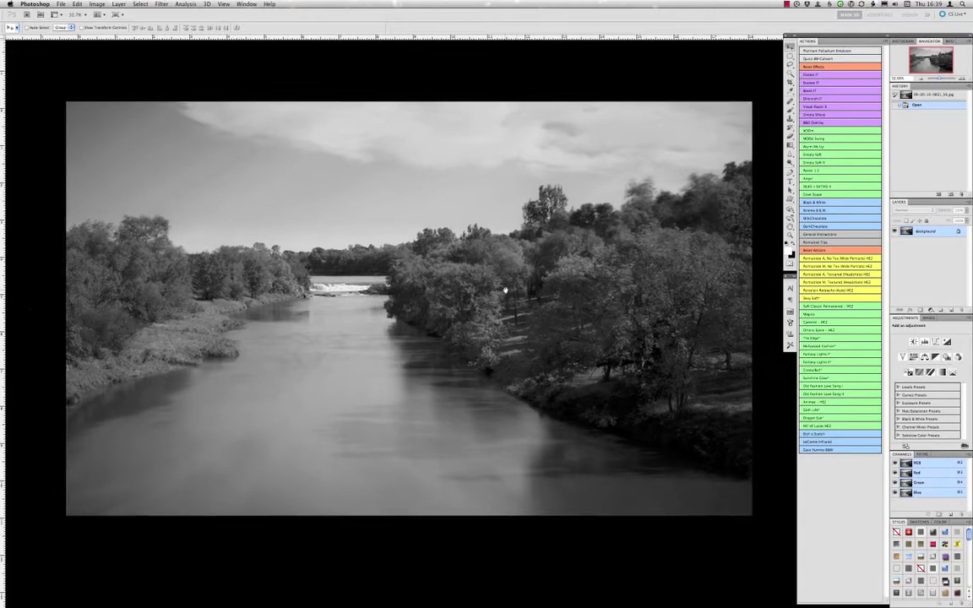
{"action": "scroll", "coordinate": [511, 289], "scroll_direction": "left", "scroll_amount": 1}
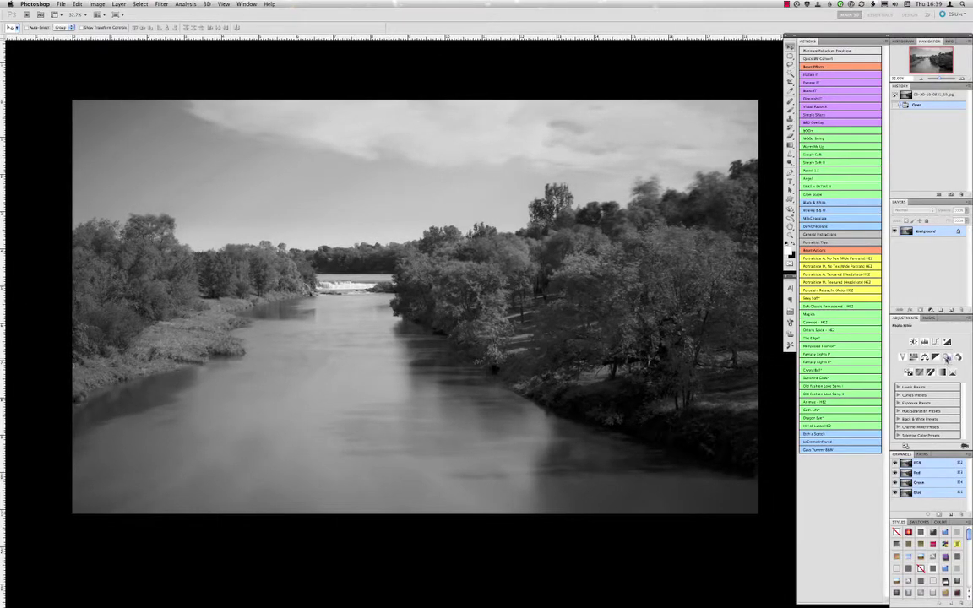
{"action": "left_click", "coordinate": [946, 356]}
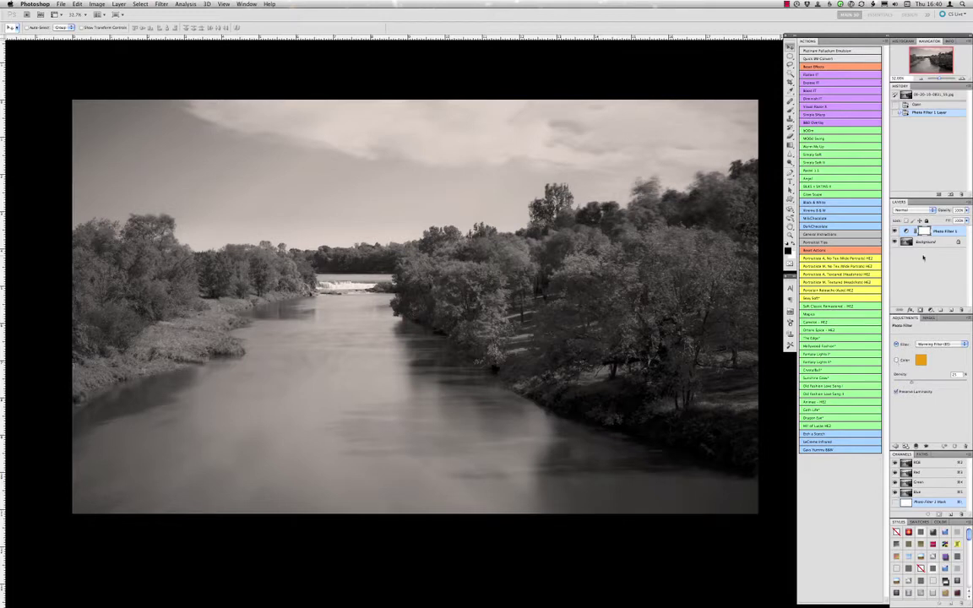
{"action": "key", "text": "Delete"}
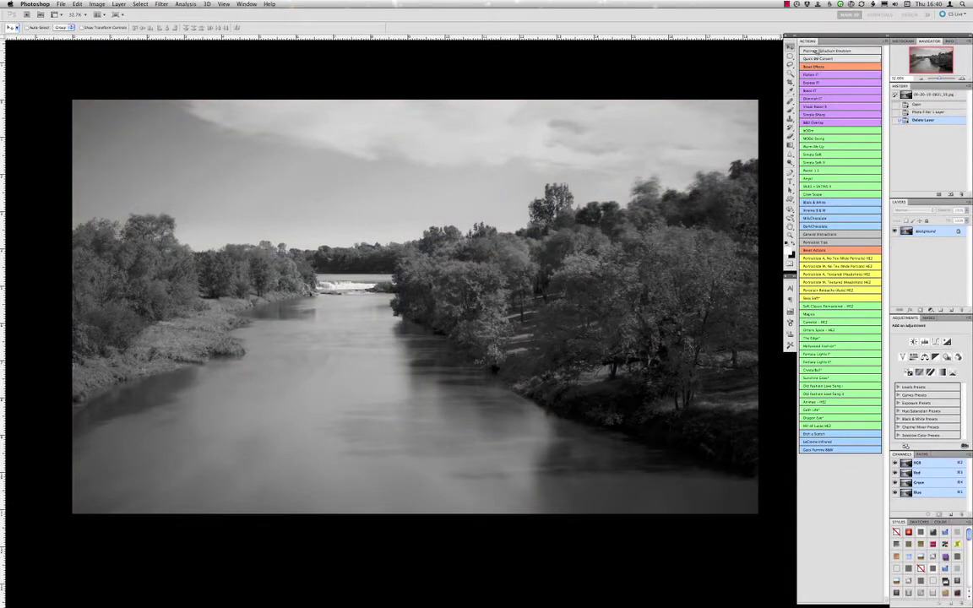
Run the Platinum Palladium Emulsion action on the river photo and view the image full screen without the panels
{"action": "left_click", "coordinate": [819, 51]}
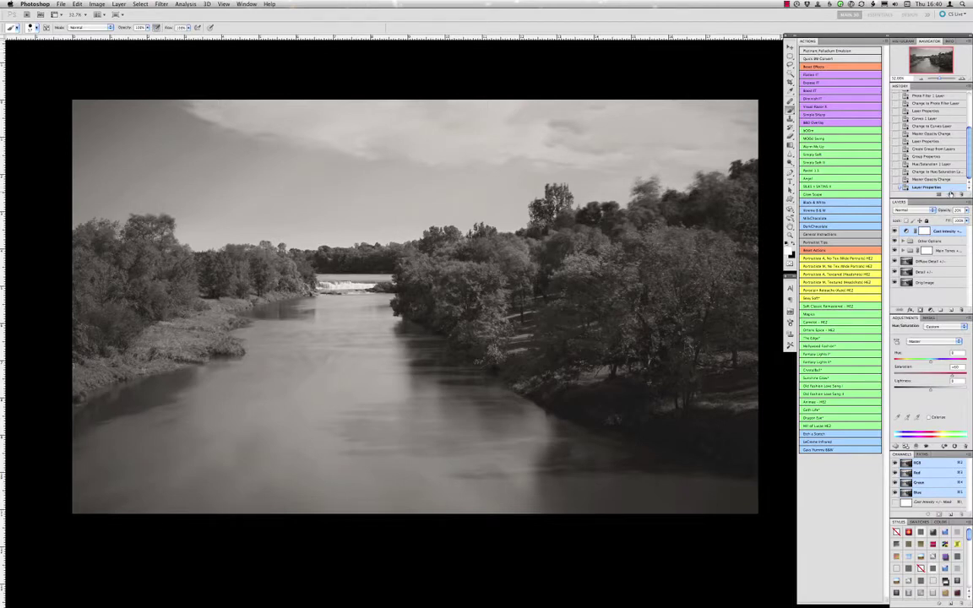
{"action": "scroll", "coordinate": [570, 228], "scroll_direction": "up", "scroll_amount": 3}
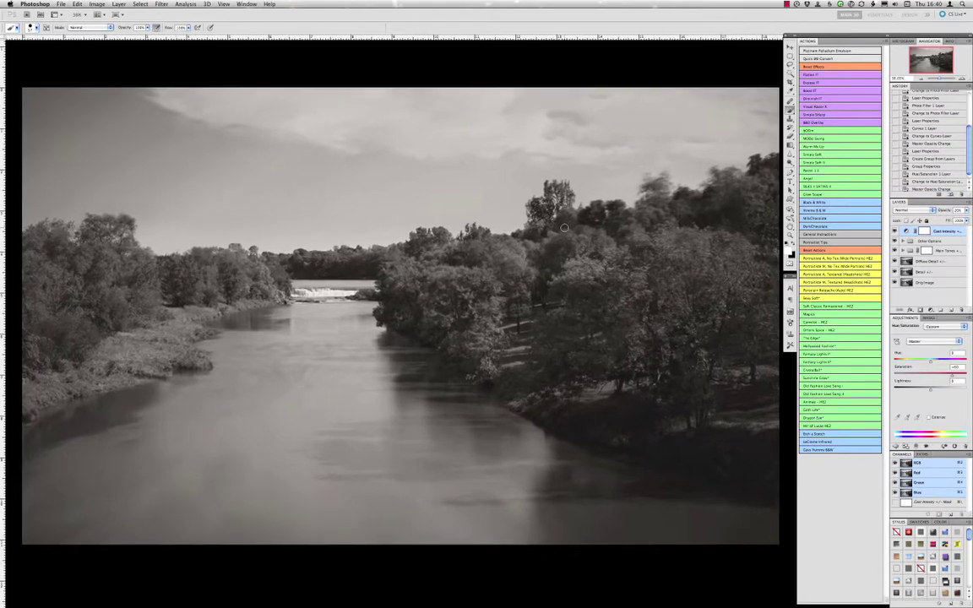
{"action": "key", "text": "f"}
{"action": "key", "text": "Tab"}
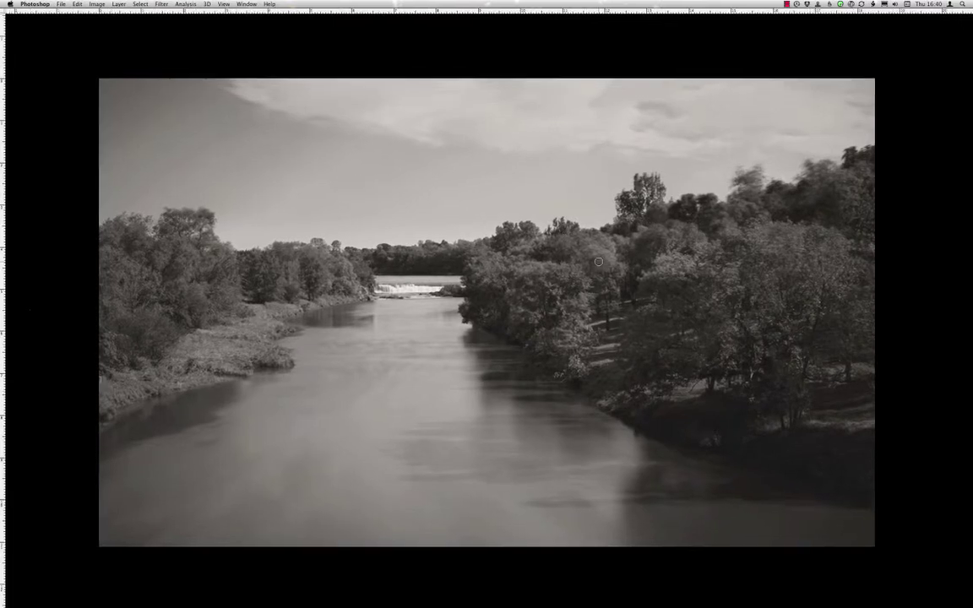
Examine the toned photo's trees, waterfall and riverbanks up close and in full view
{"action": "scroll", "coordinate": [598, 262], "scroll_direction": "up", "scroll_amount": 2}
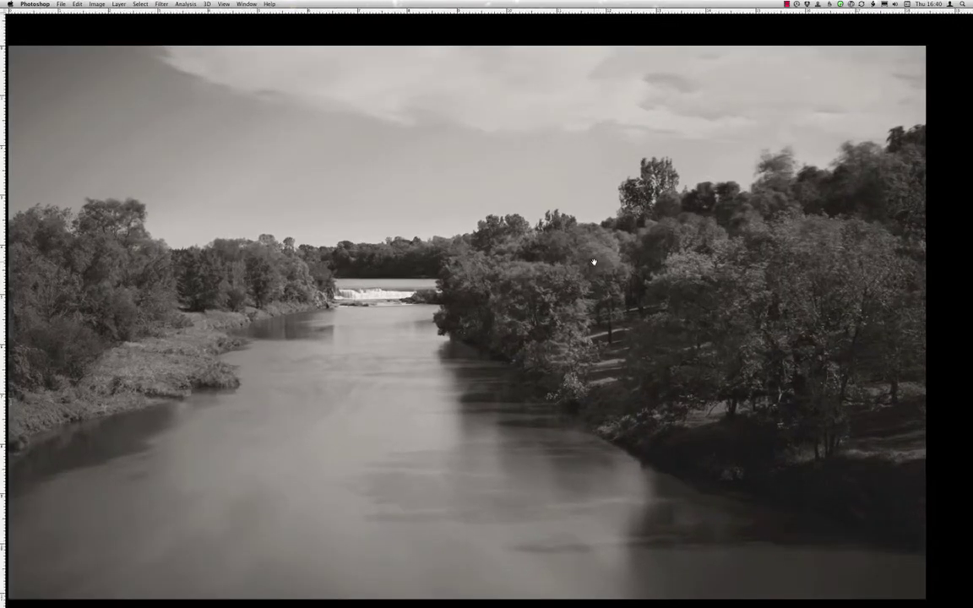
{"action": "scroll", "coordinate": [594, 263], "scroll_direction": "up", "scroll_amount": 3}
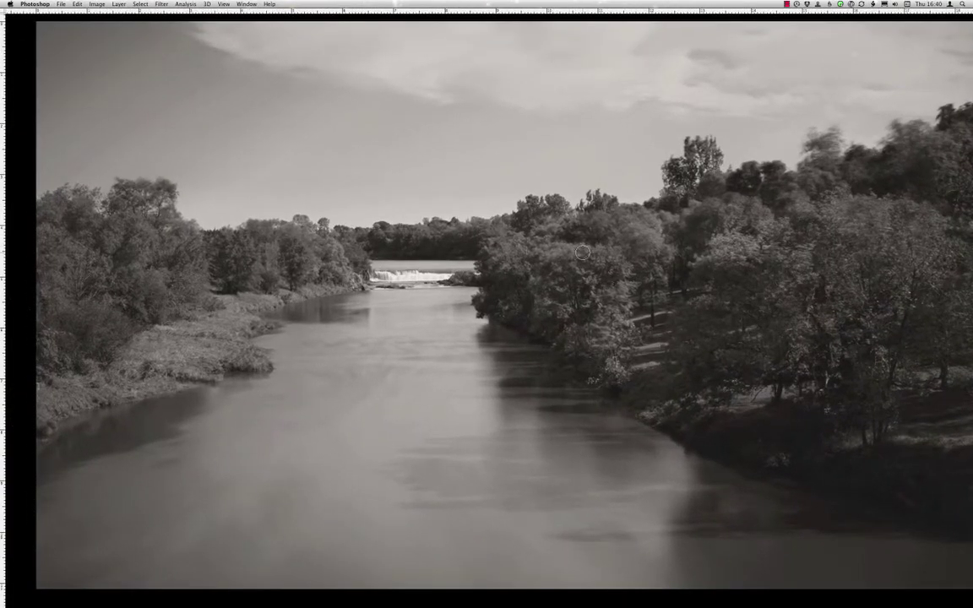
{"action": "scroll", "coordinate": [606, 294], "scroll_direction": "up", "scroll_amount": 2}
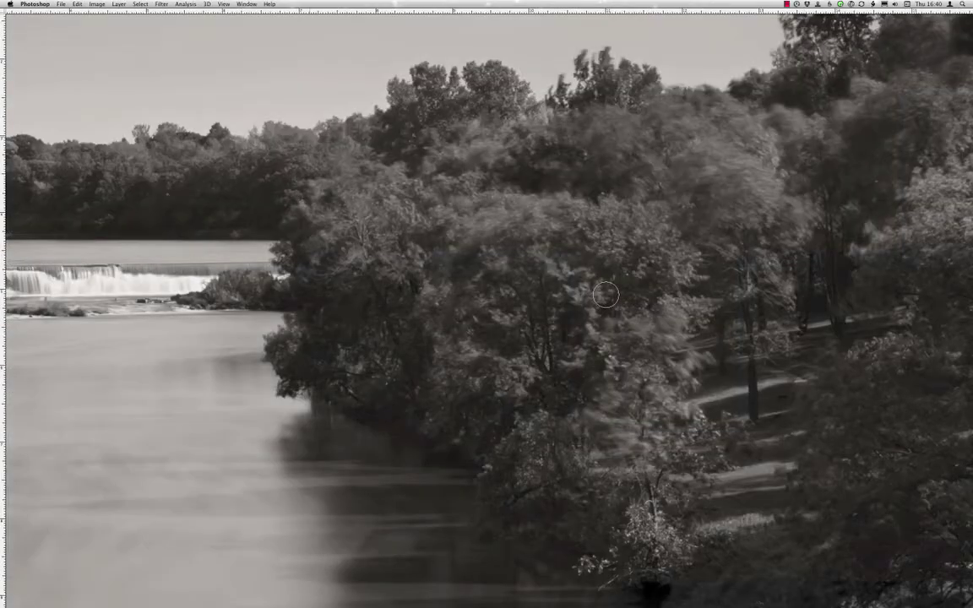
{"action": "scroll", "coordinate": [606, 295], "scroll_direction": "up", "scroll_amount": 2}
{"action": "scroll", "coordinate": [606, 295], "scroll_direction": "down", "scroll_amount": 8}
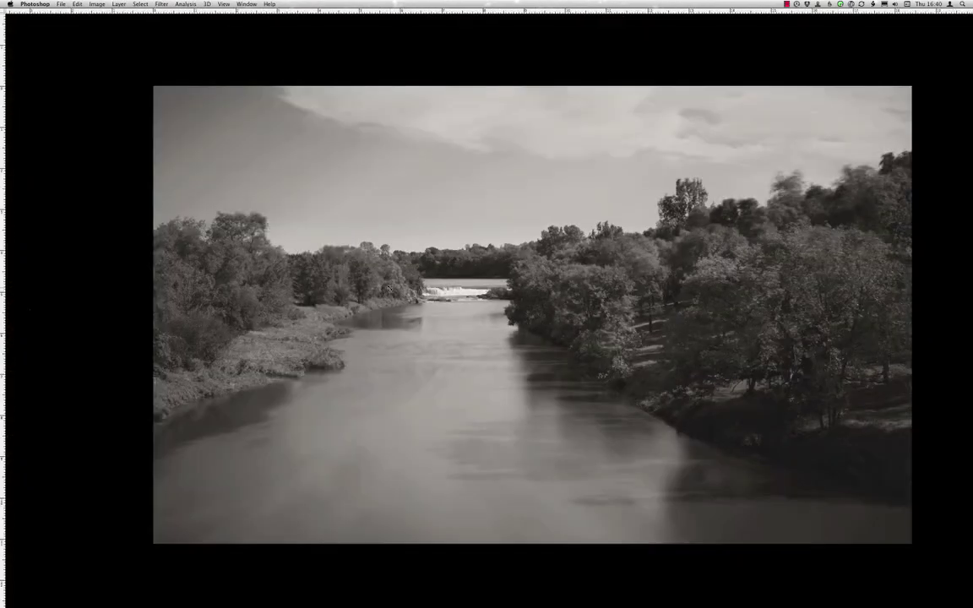
{"action": "scroll", "coordinate": [338, 287], "scroll_direction": "up", "scroll_amount": 5}
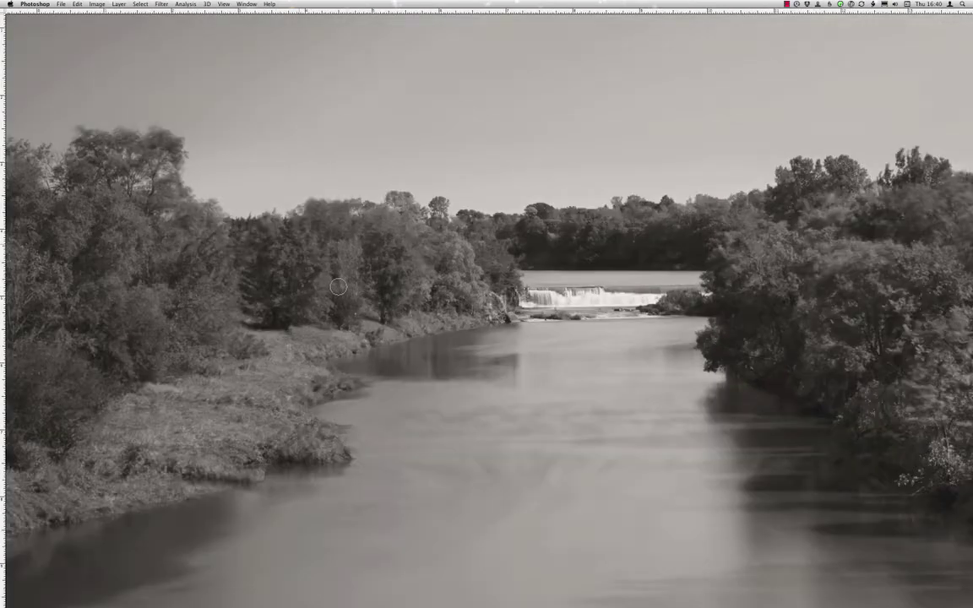
{"action": "scroll", "coordinate": [338, 287], "scroll_direction": "up", "scroll_amount": 2}
{"action": "scroll", "coordinate": [338, 287], "scroll_direction": "up", "scroll_amount": 1}
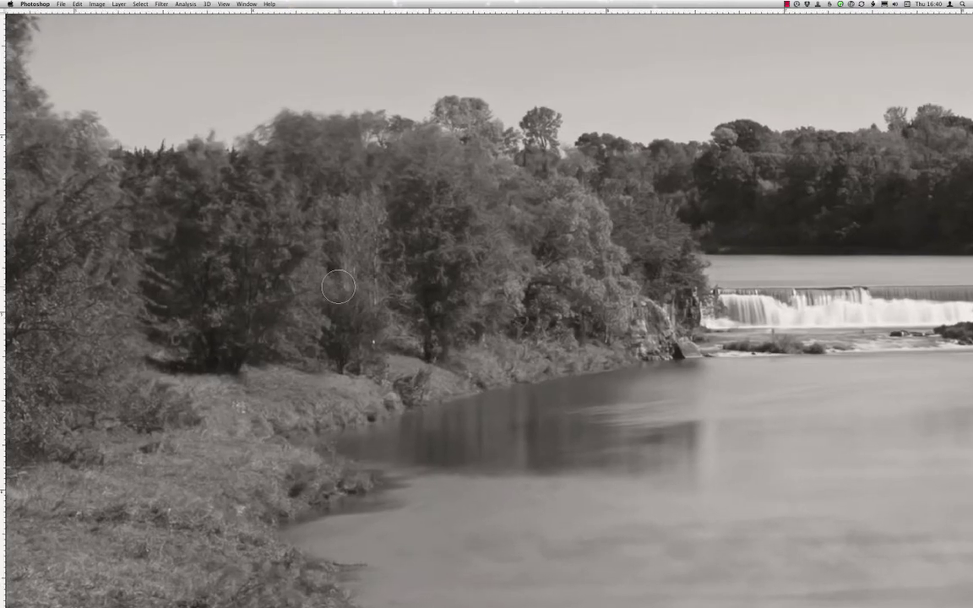
{"action": "scroll", "coordinate": [338, 287], "scroll_direction": "down", "scroll_amount": 4}
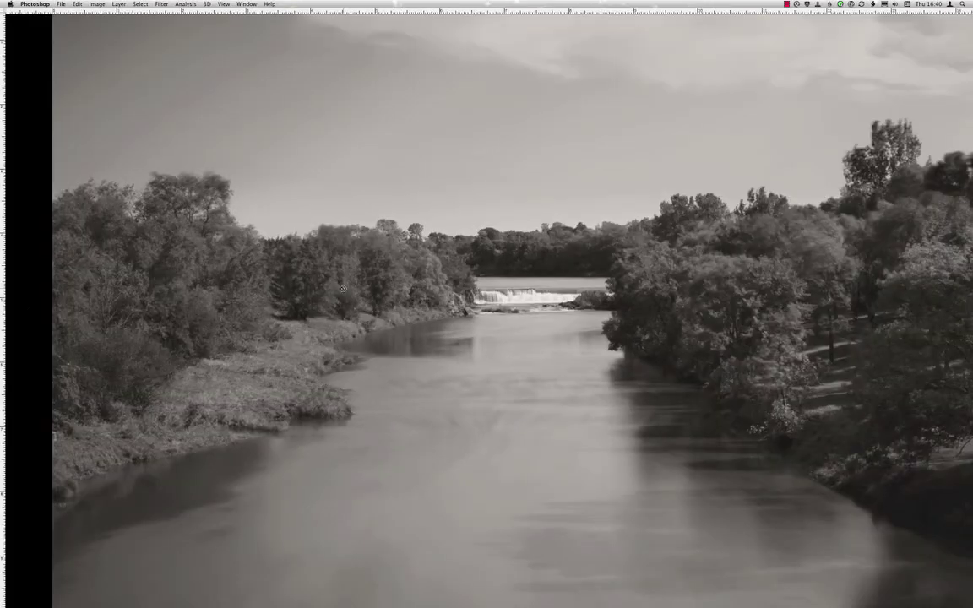
{"action": "scroll", "coordinate": [343, 288], "scroll_direction": "down", "scroll_amount": 1}
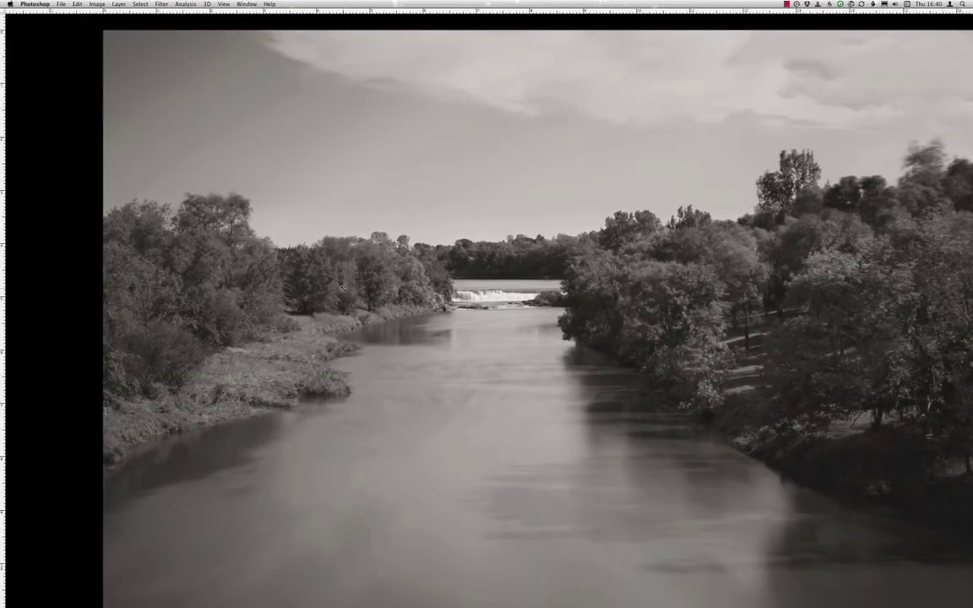
{"action": "scroll", "coordinate": [343, 288], "scroll_direction": "down", "scroll_amount": 1}
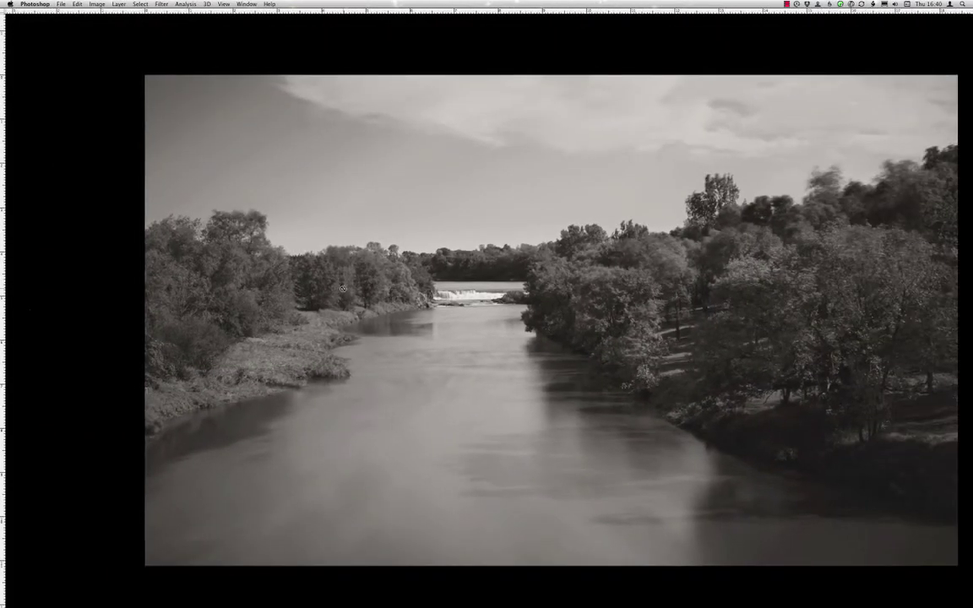
{"action": "scroll", "coordinate": [343, 288], "scroll_direction": "down", "scroll_amount": 1}
{"action": "left_click_drag", "start_coordinate": [472, 296], "coordinate": [364, 261]}
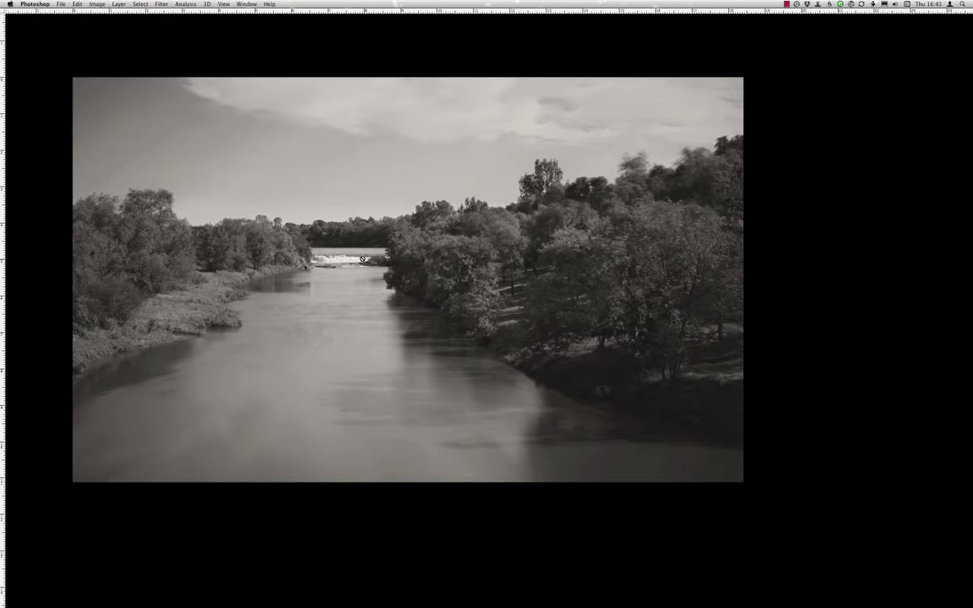
Show the panels again and collapse the Actions panel to free space around the photo
{"action": "key", "text": "Tab"}
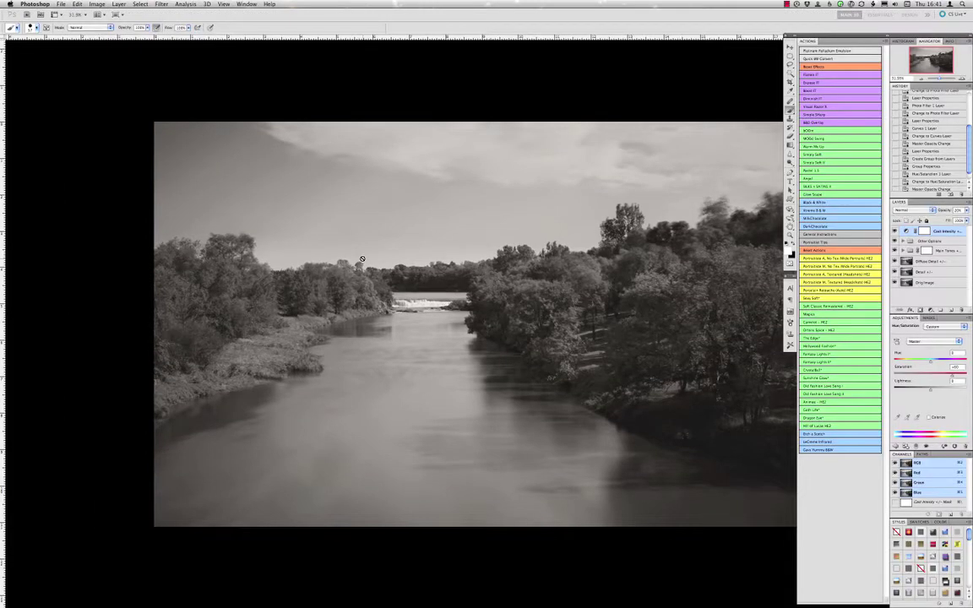
{"action": "left_click_drag", "start_coordinate": [512, 290], "coordinate": [437, 265]}
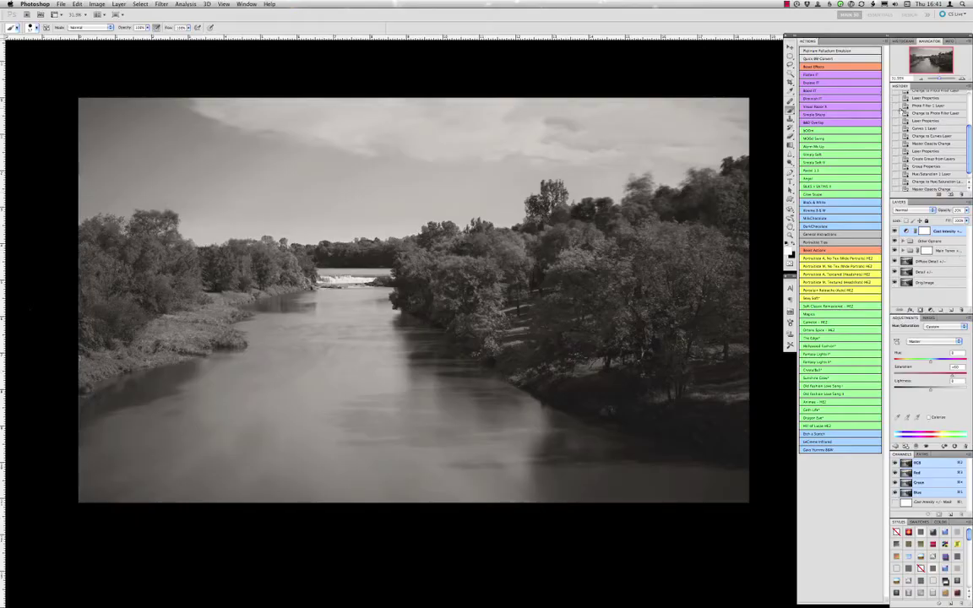
{"action": "left_click", "coordinate": [880, 36]}
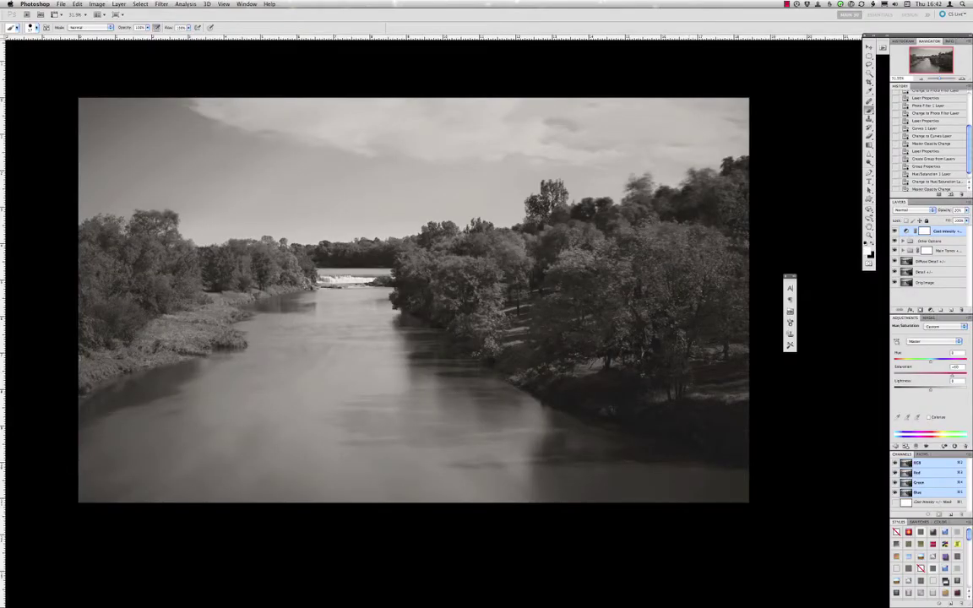
Try different opacities on the Cast Intensity +/- layer and the Main Tones +/- group, undoing each change
{"action": "left_click_drag", "start_coordinate": [944, 211], "coordinate": [968, 211]}
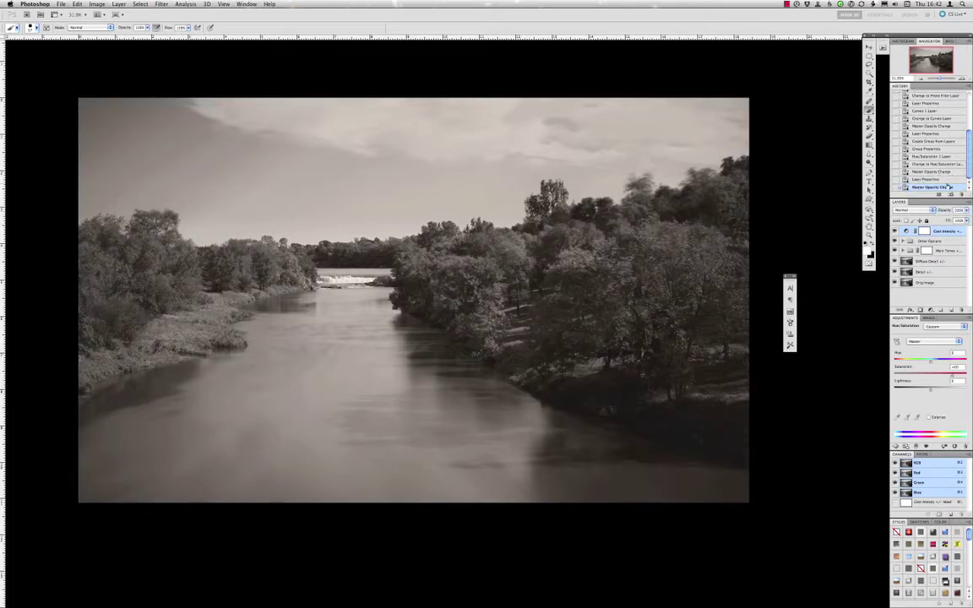
{"action": "key", "text": "super+z"}
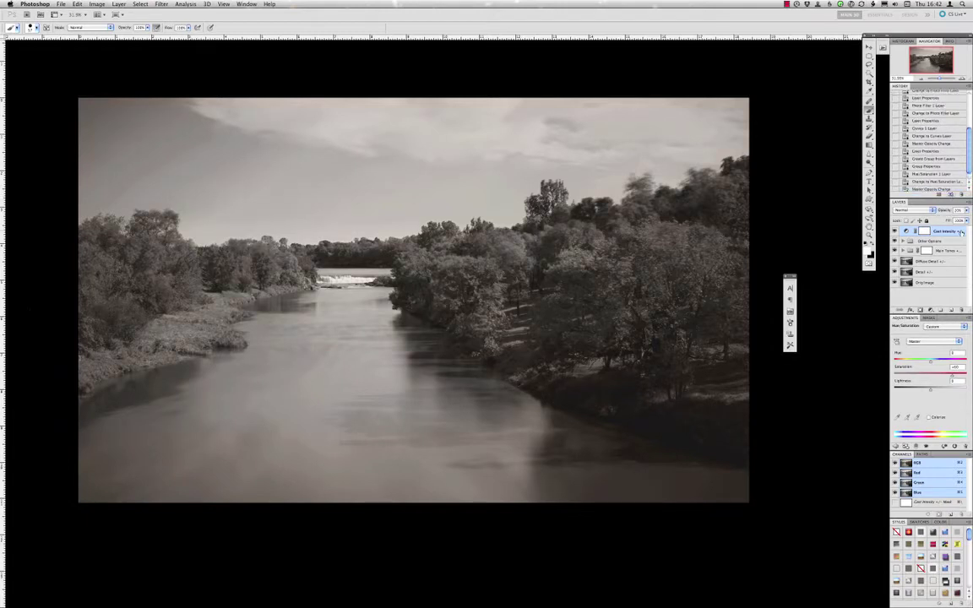
{"action": "left_click", "coordinate": [929, 251]}
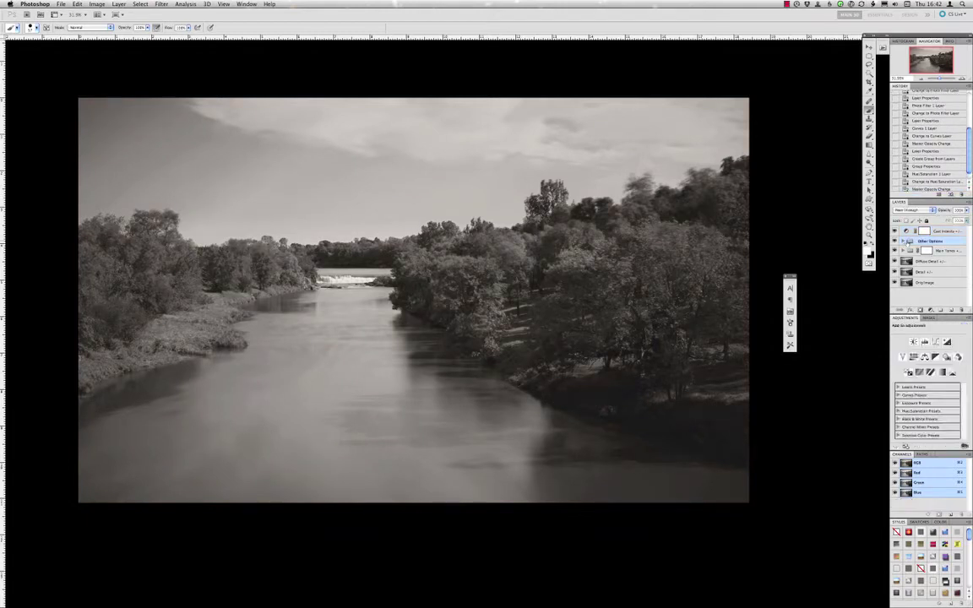
{"action": "mouse_move", "coordinate": [949, 212]}
{"action": "left_mouse_down"}
{"action": "mouse_move", "coordinate": [884, 206]}
{"action": "mouse_move", "coordinate": [963, 216]}
{"action": "left_mouse_up"}
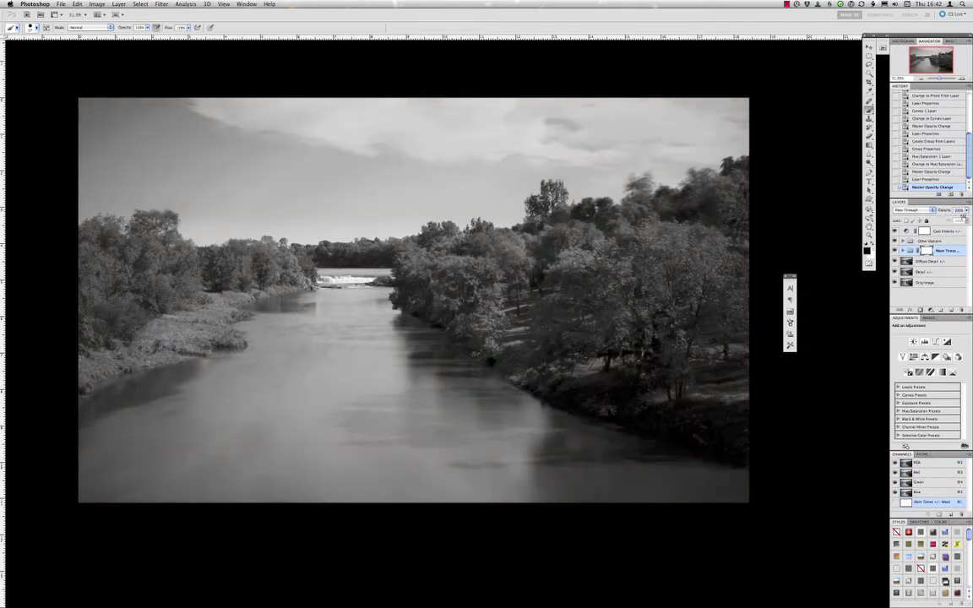
{"action": "key", "text": "ctrl+z"}
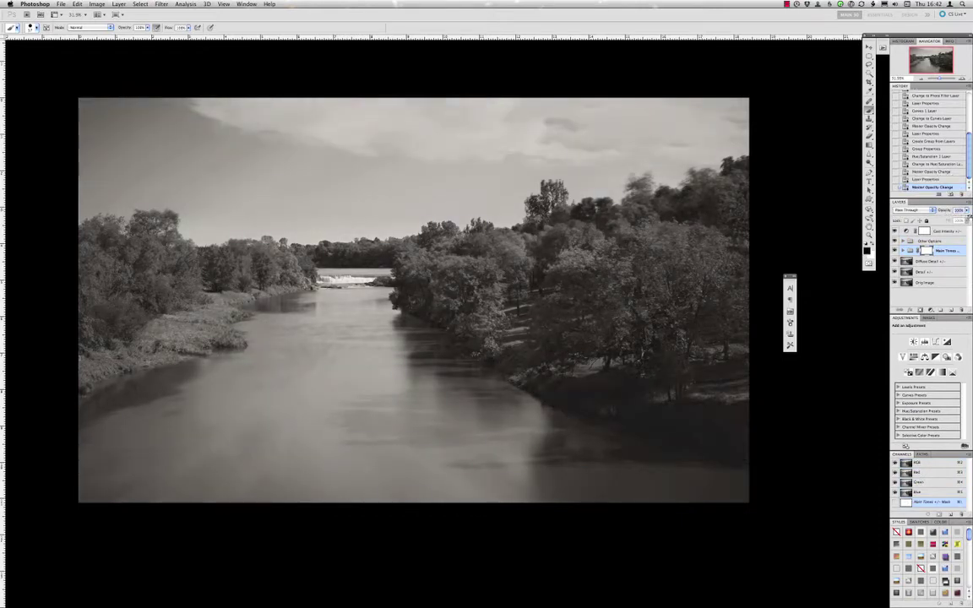
Take a history snapshot of the adjusted Main Tones +/- opacity and change the opacity of the Diffuse Detail +/- layer
{"action": "left_click_drag", "start_coordinate": [968, 216], "coordinate": [961, 216]}
{"action": "left_click", "coordinate": [950, 194]}
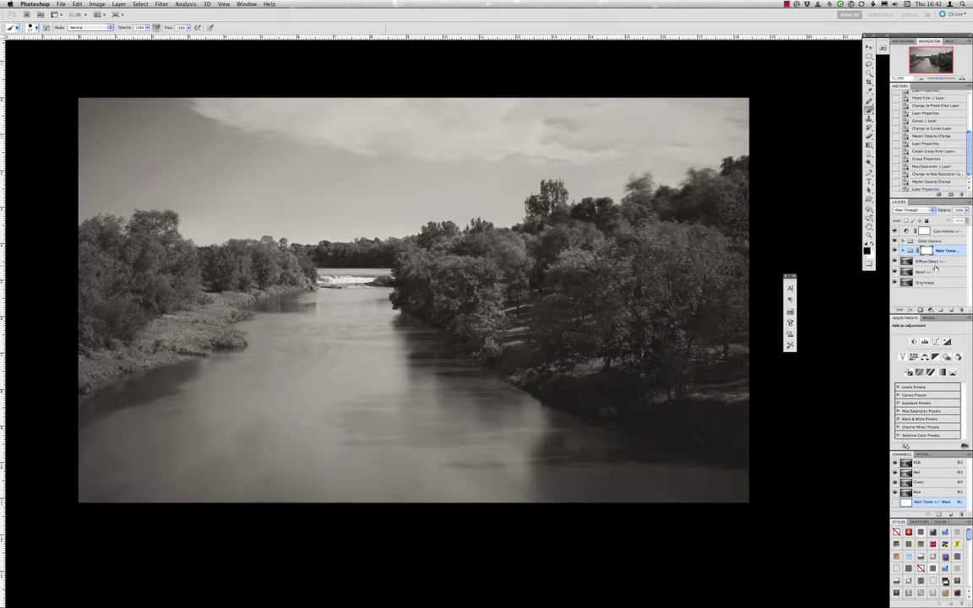
{"action": "left_click", "coordinate": [931, 261]}
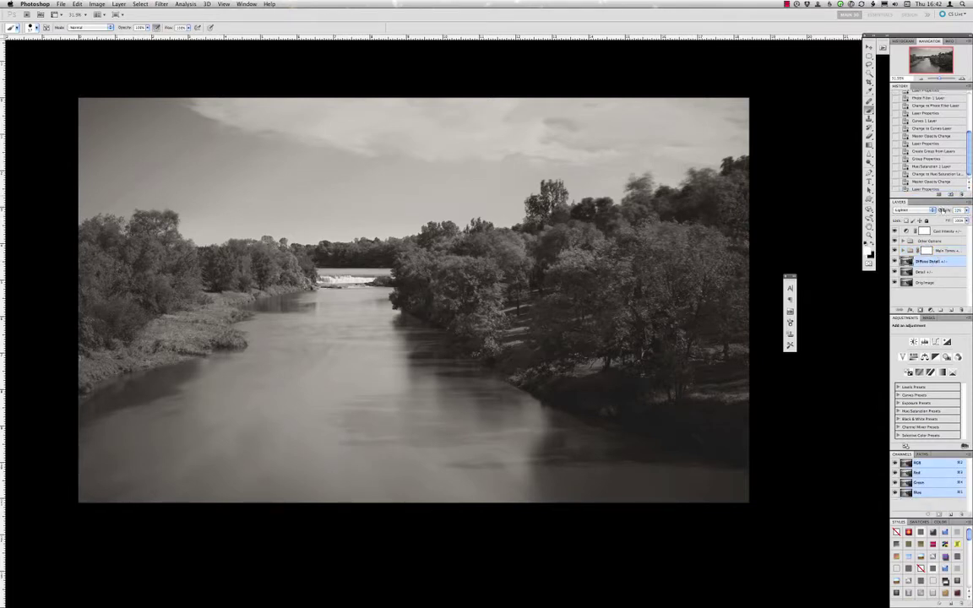
{"action": "left_click_drag", "start_coordinate": [944, 209], "coordinate": [965, 211]}
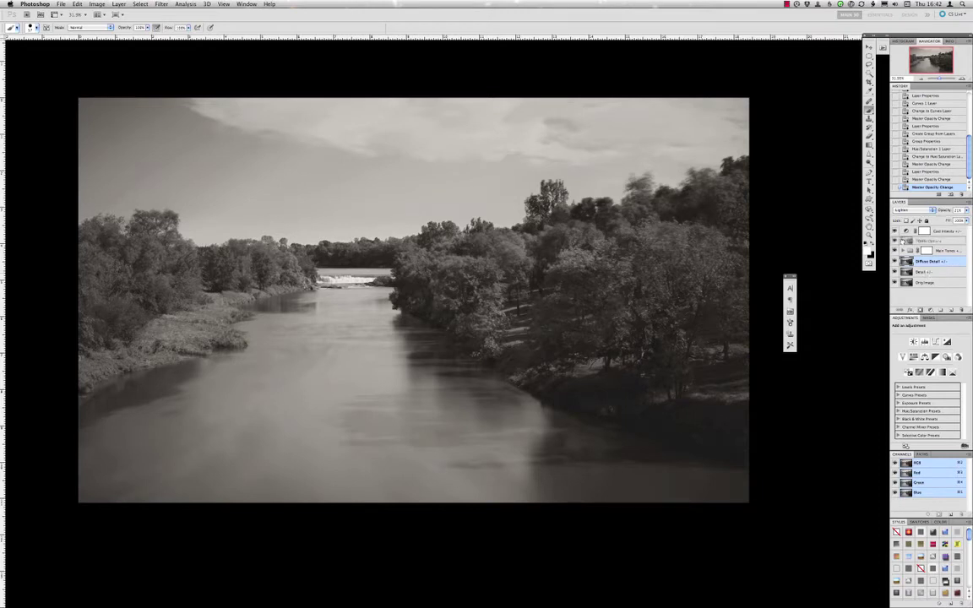
{"action": "left_click", "coordinate": [924, 270]}
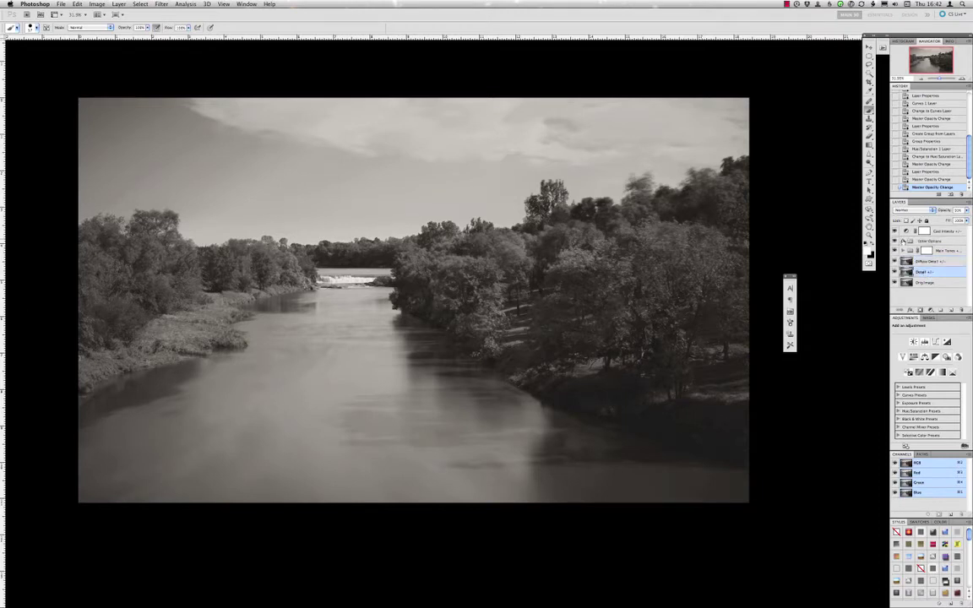
Turn on the Cooling layer in the Other Options group and take a history snapshot of the cooler version
{"action": "left_click", "coordinate": [903, 240]}
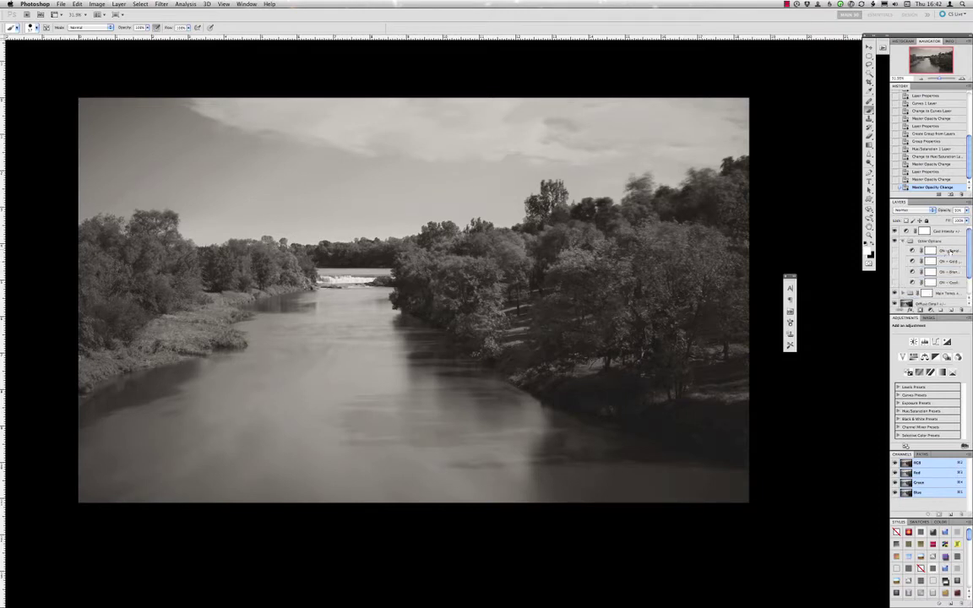
{"action": "left_click", "coordinate": [951, 251]}
{"action": "left_click", "coordinate": [944, 231]}
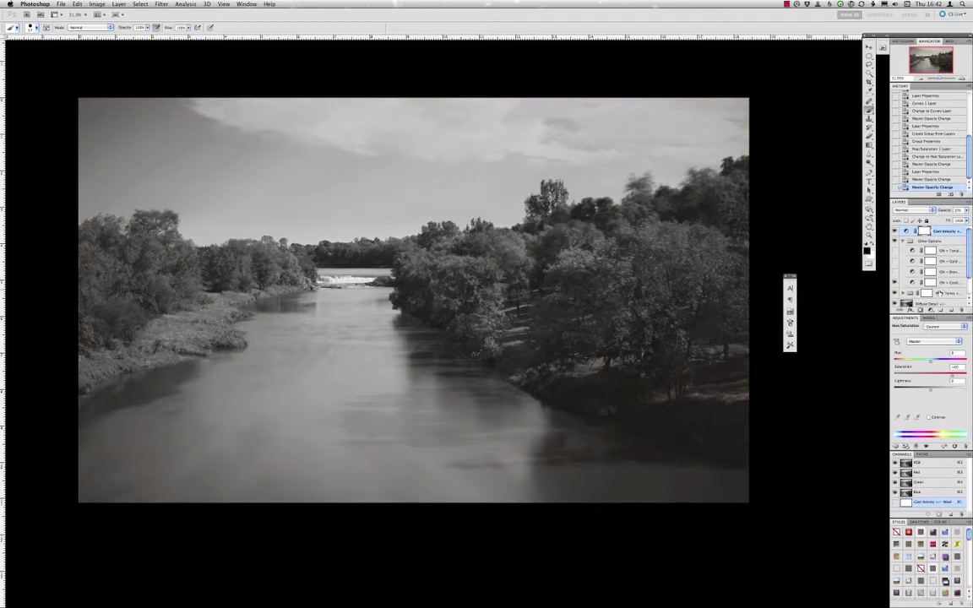
{"action": "left_click", "coordinate": [940, 282]}
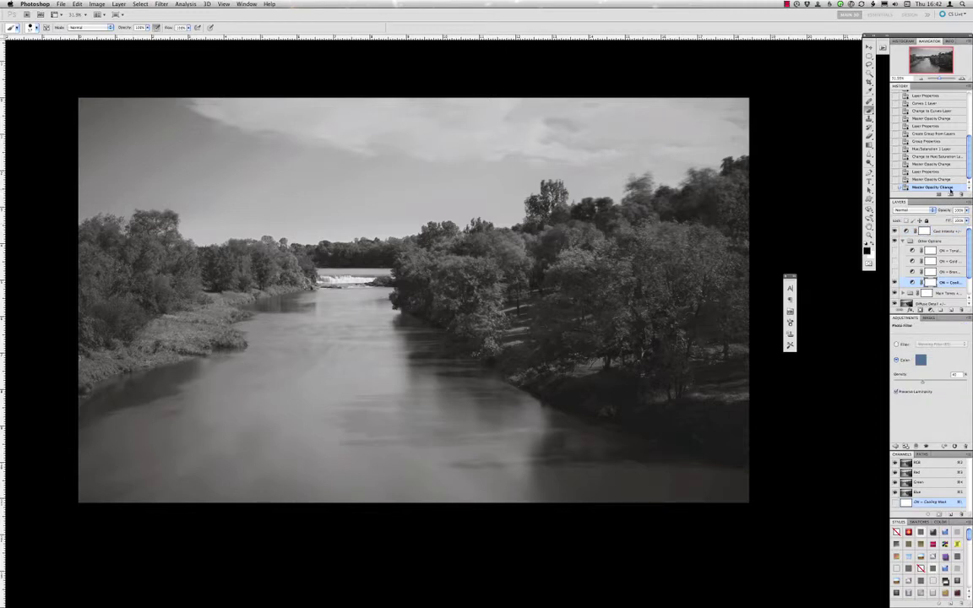
{"action": "left_click", "coordinate": [950, 194]}
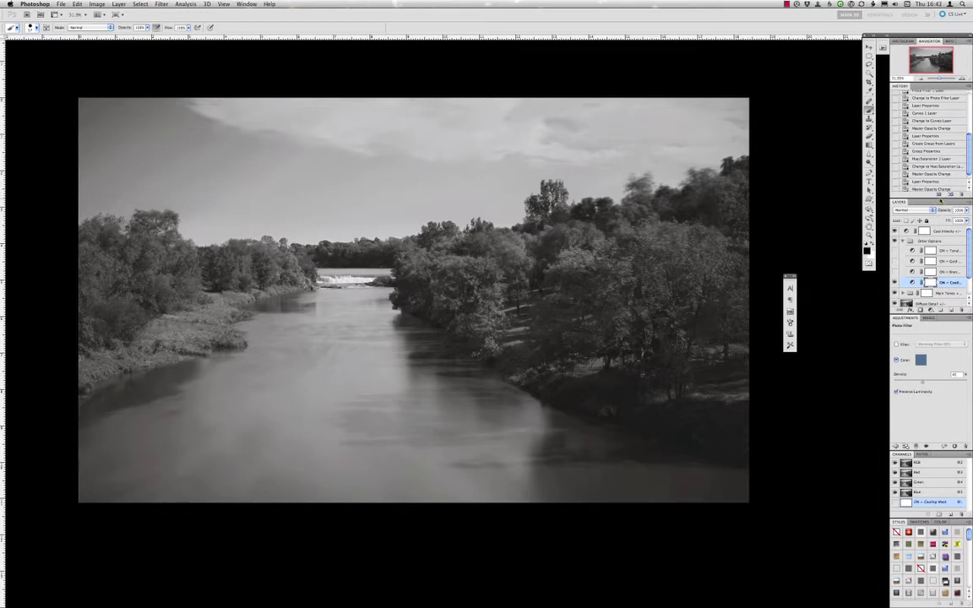
Replace the Cooling layer with the Gold Emulsion and Bronzing layers, reducing the Gold Emulsion opacity, and take a history snapshot
{"action": "left_click", "coordinate": [895, 282]}
{"action": "left_click", "coordinate": [896, 262]}
{"action": "left_click", "coordinate": [911, 283]}
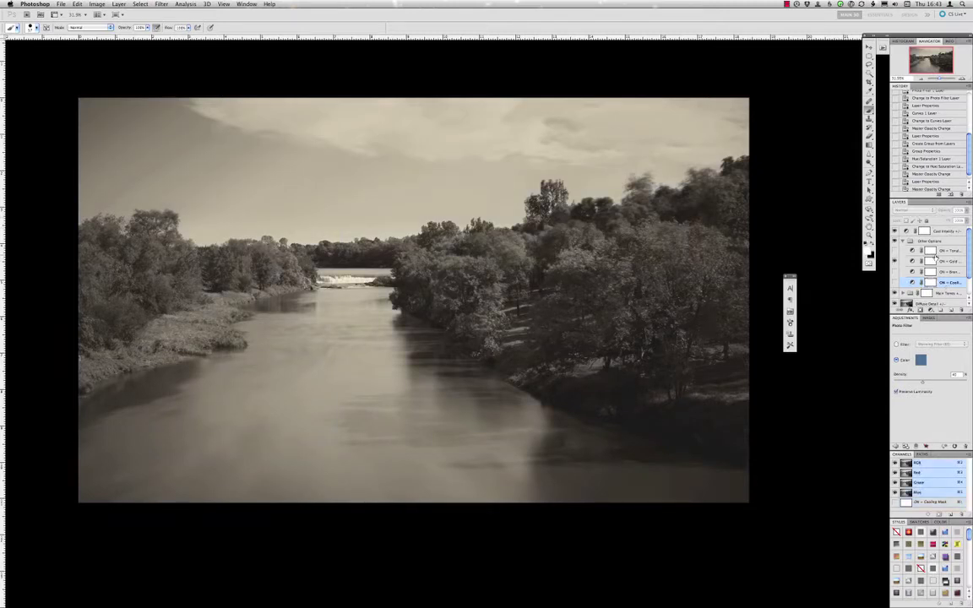
{"action": "left_click", "coordinate": [942, 262]}
{"action": "left_click_drag", "start_coordinate": [946, 211], "coordinate": [930, 212]}
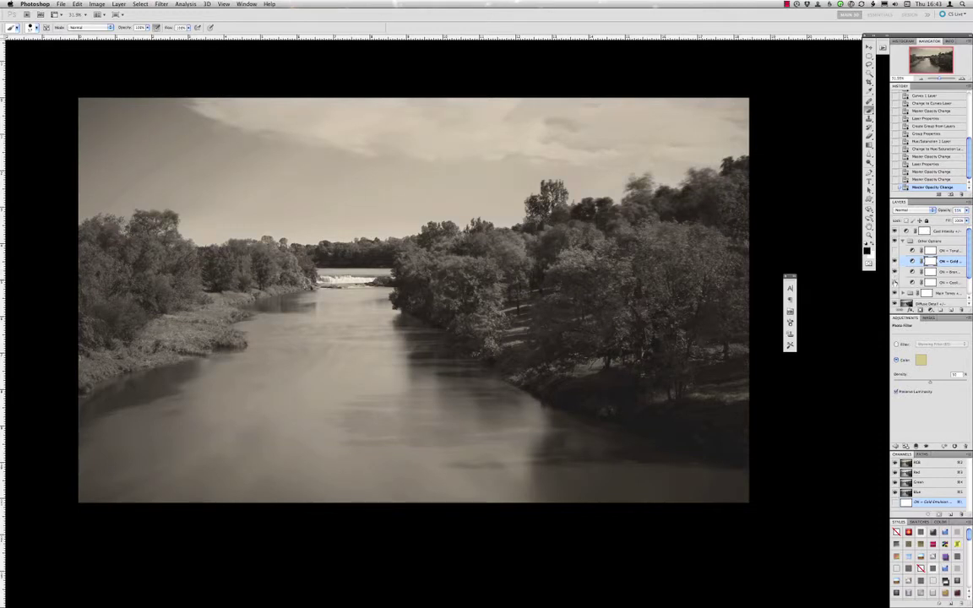
{"action": "left_click", "coordinate": [949, 194]}
Compare the original river photo with the saved history states from Snapshot 1 through Snapshot 5
{"action": "scroll", "coordinate": [924, 169], "scroll_direction": "up", "scroll_amount": 10}
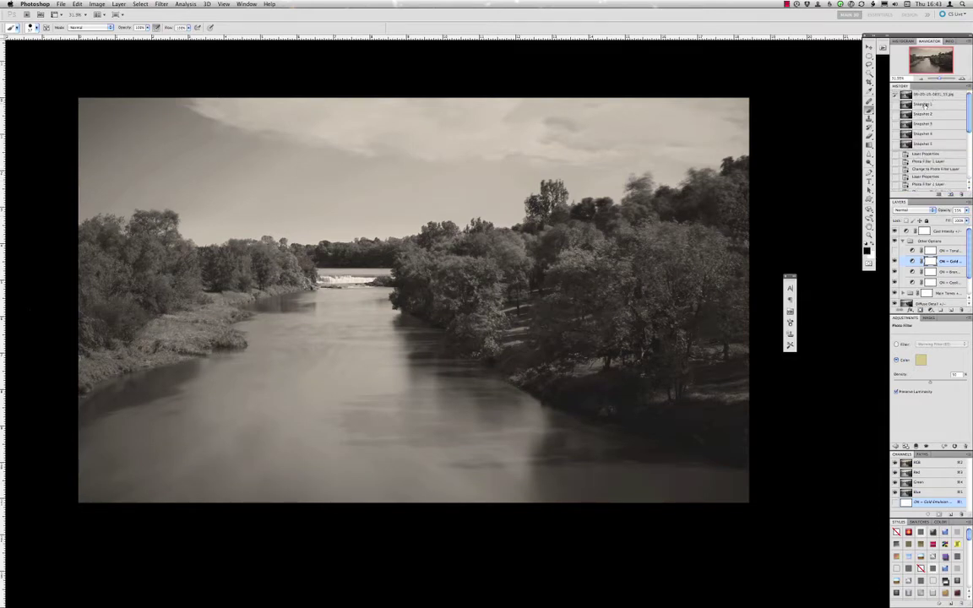
{"action": "left_click", "coordinate": [928, 98]}
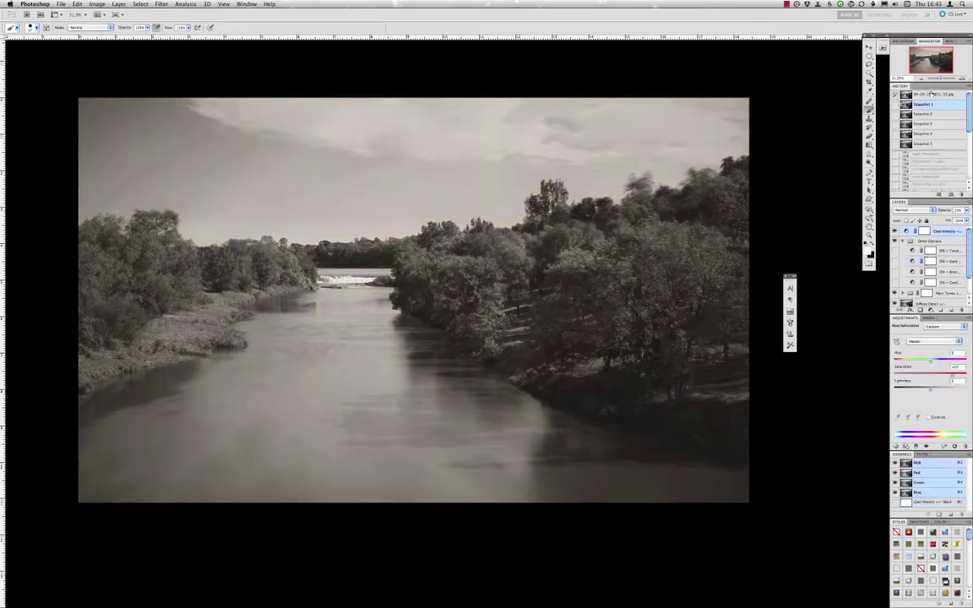
{"action": "left_click", "coordinate": [929, 95]}
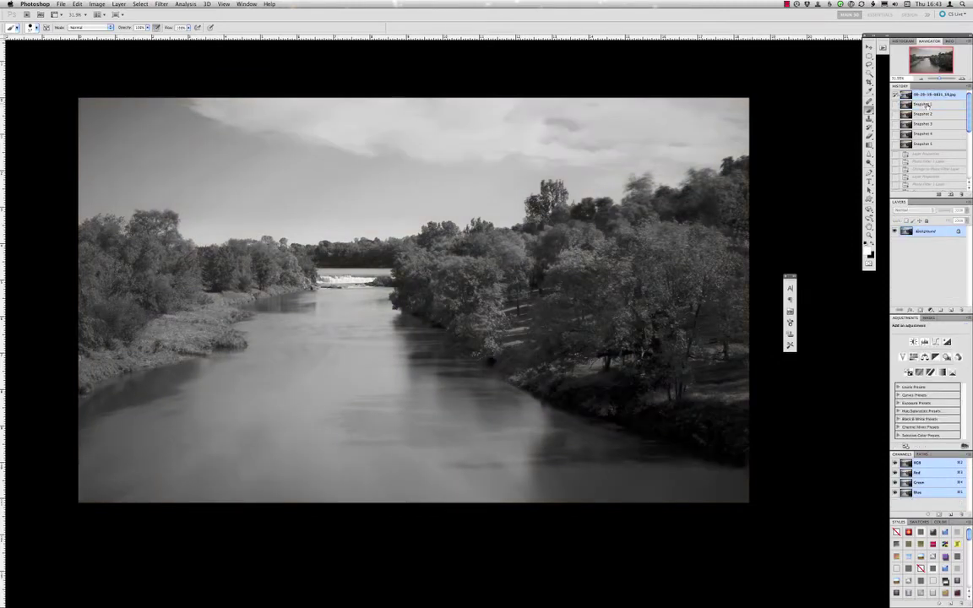
{"action": "left_click", "coordinate": [928, 104]}
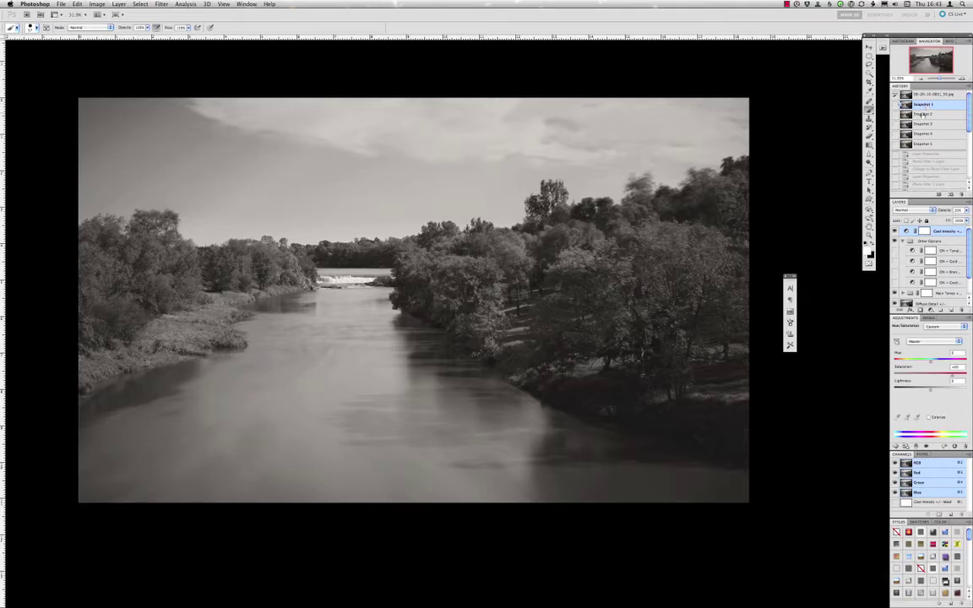
{"action": "left_click", "coordinate": [921, 120]}
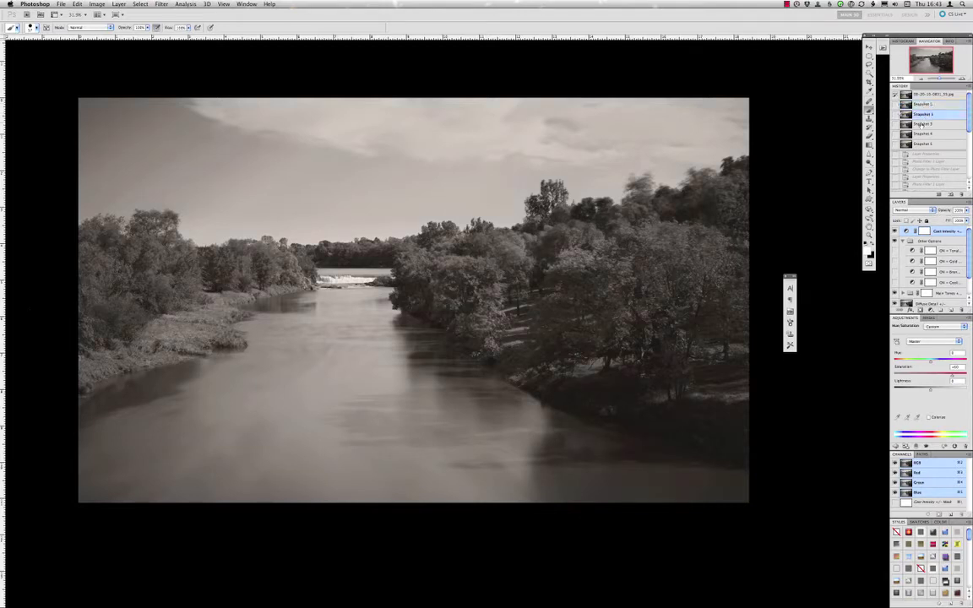
{"action": "left_click", "coordinate": [922, 125]}
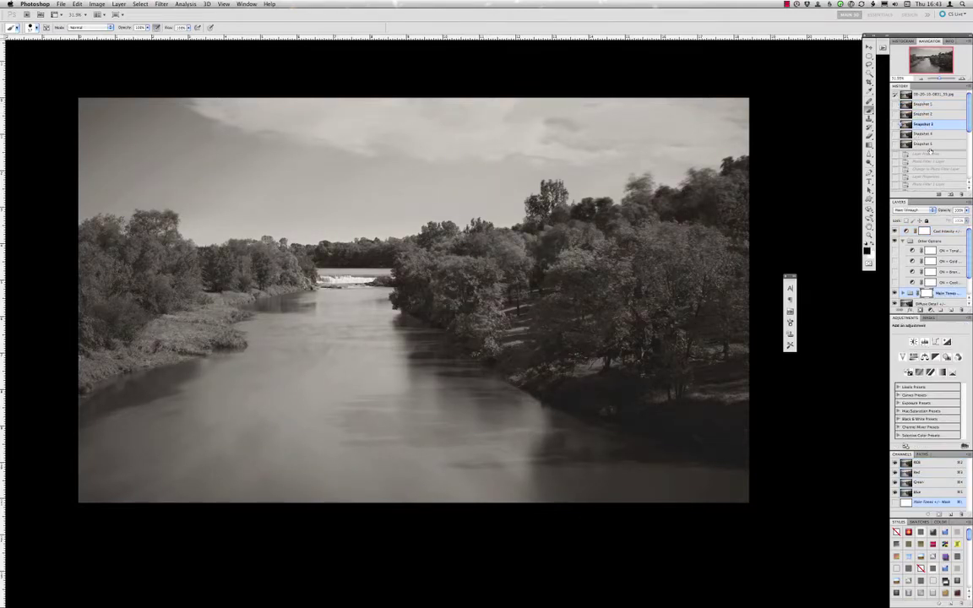
{"action": "left_click", "coordinate": [925, 135]}
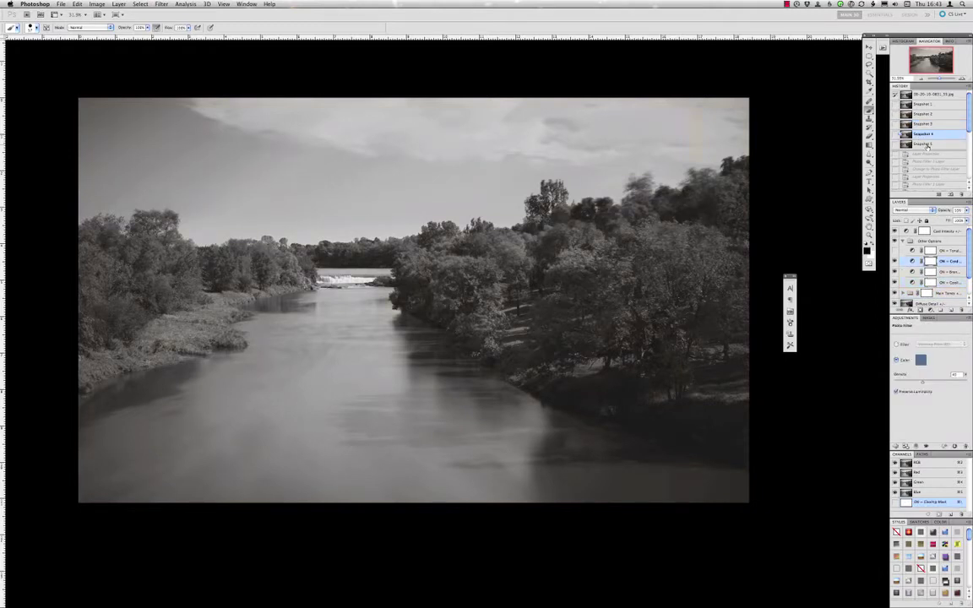
{"action": "left_click", "coordinate": [927, 145]}
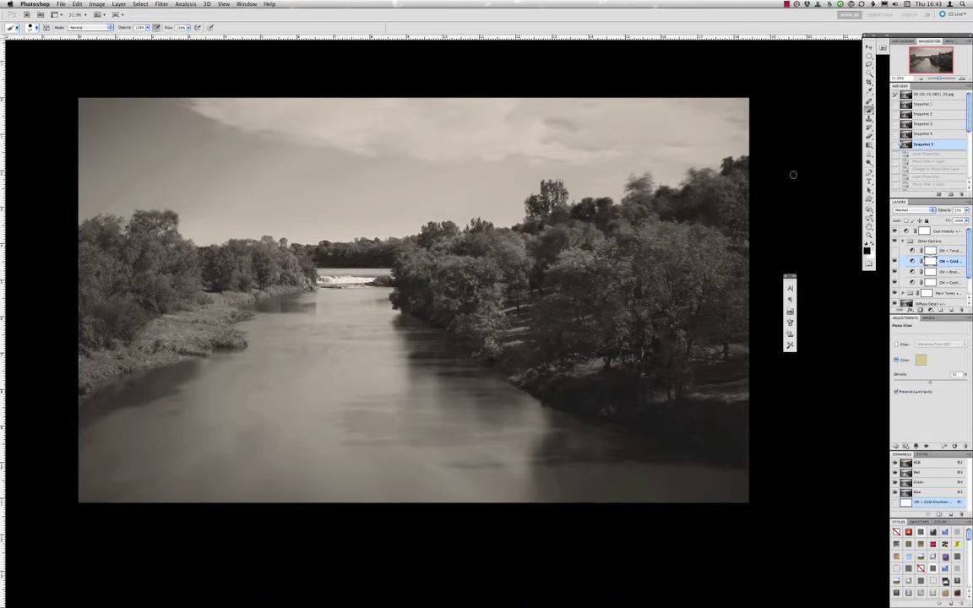
{"action": "key", "text": "super+w"}
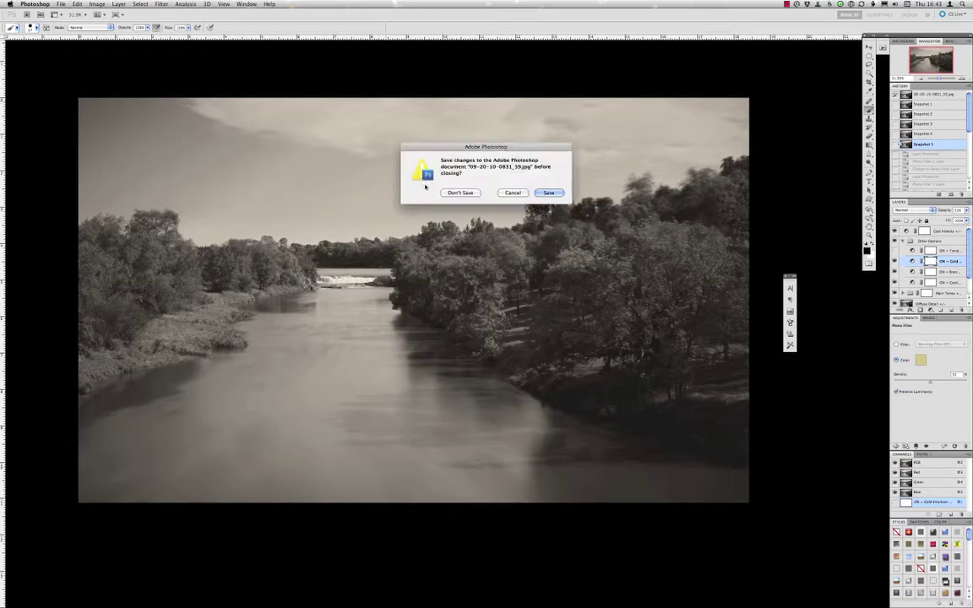
{"action": "left_click", "coordinate": [415, 174]}
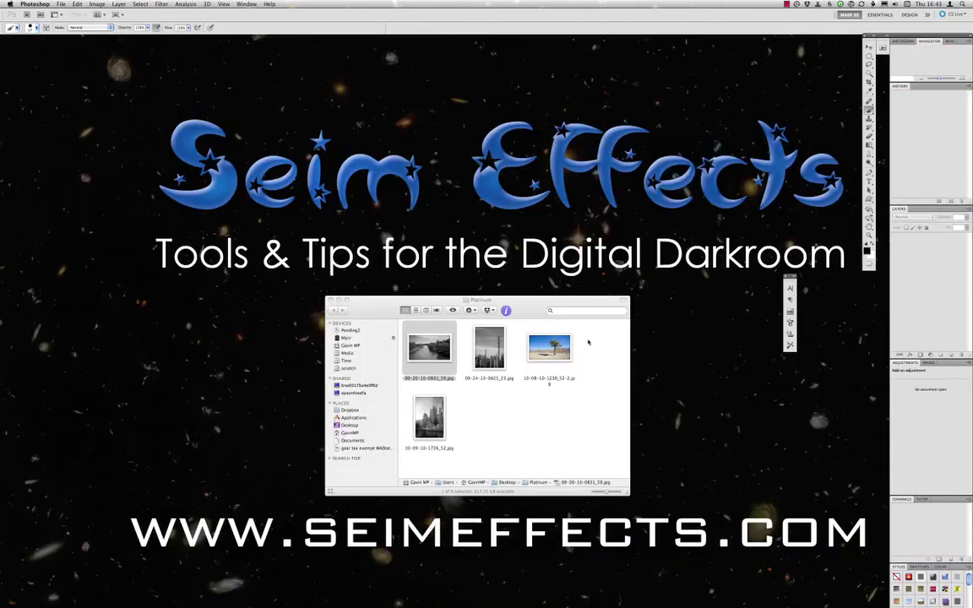
{"action": "left_click", "coordinate": [489, 349]}
{"action": "left_click", "coordinate": [429, 417]}
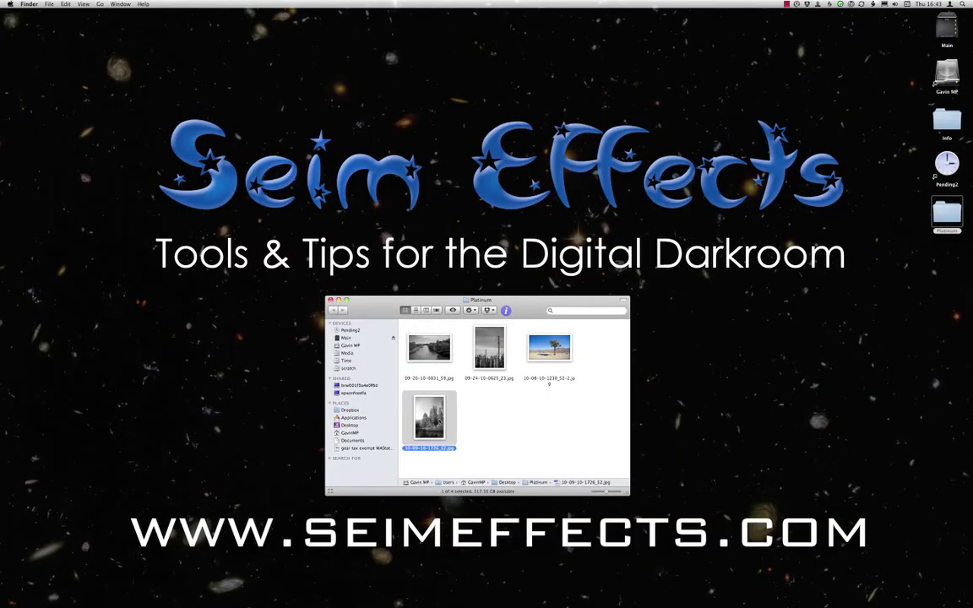
{"action": "left_click", "coordinate": [372, 588]}
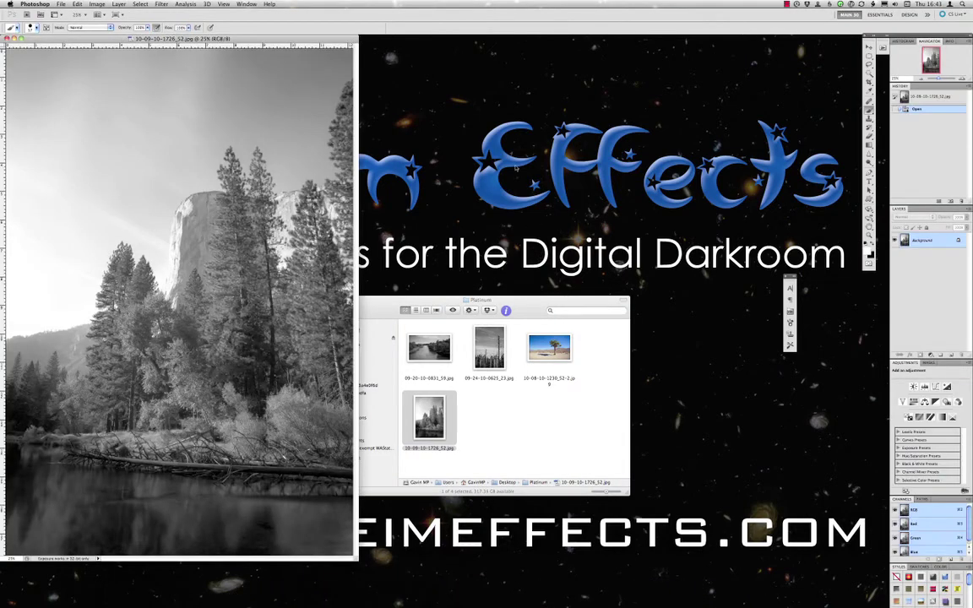
Show the cliff photo centered in full screen view and run the Platinum Palladium Emulsion action on it
{"action": "key", "text": "f"}
{"action": "left_click_drag", "start_coordinate": [589, 238], "coordinate": [491, 238]}
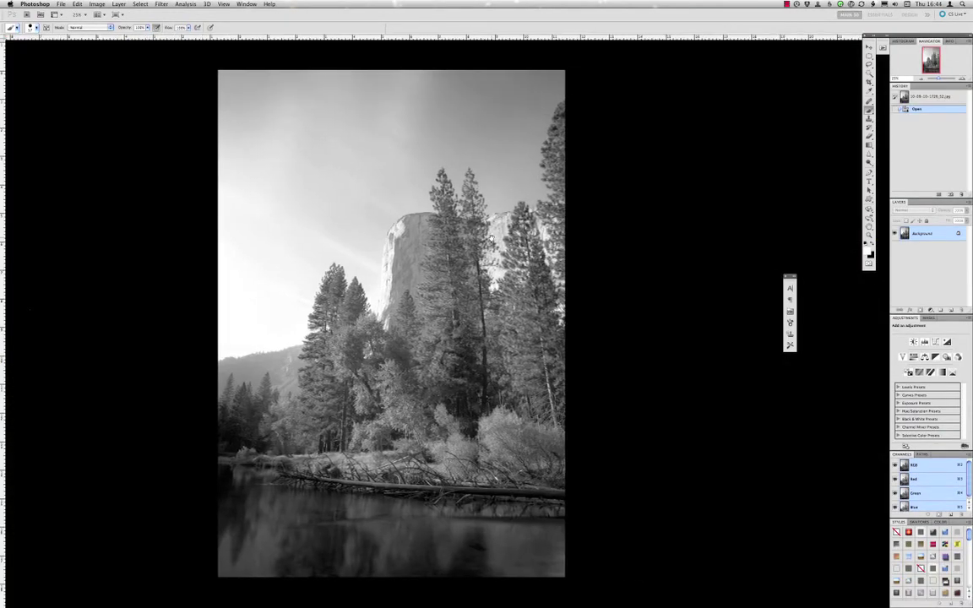
{"action": "left_click", "coordinate": [882, 48]}
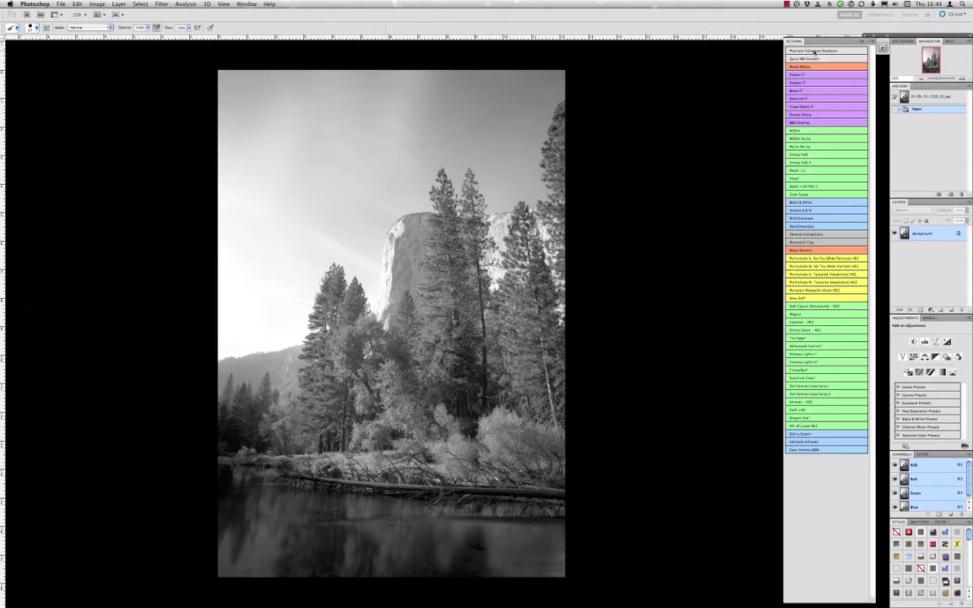
{"action": "left_click", "coordinate": [803, 52]}
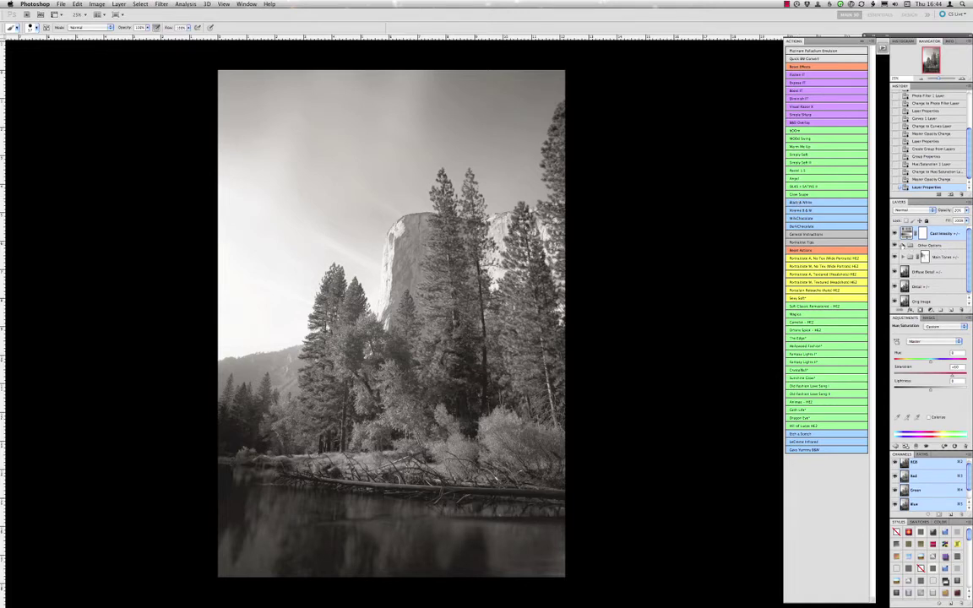
Preview the photo with the tonal layer of Other Options on and off, and look over the Main Tones +/- group's layers
{"action": "left_click", "coordinate": [903, 246]}
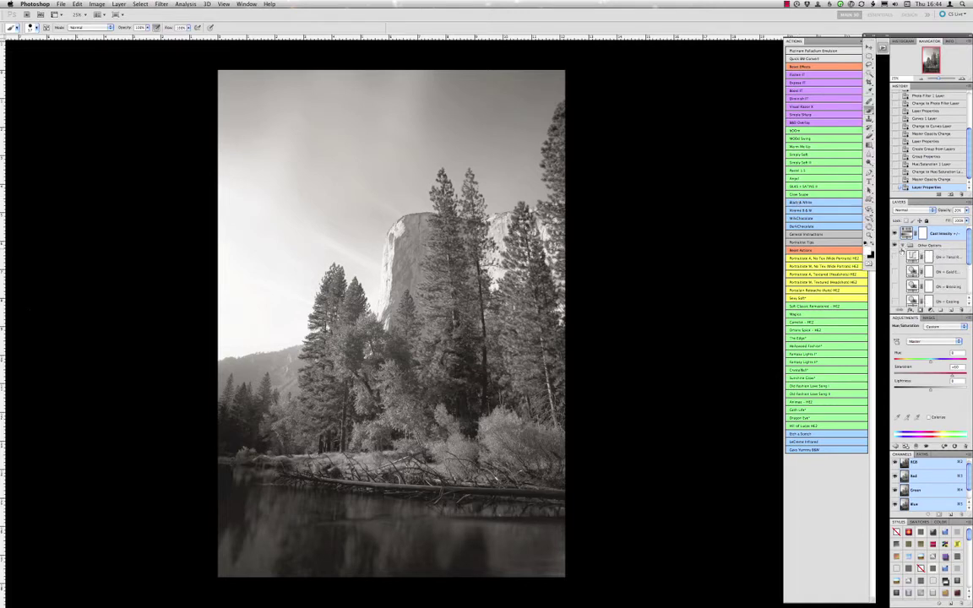
{"action": "left_click", "coordinate": [896, 257]}
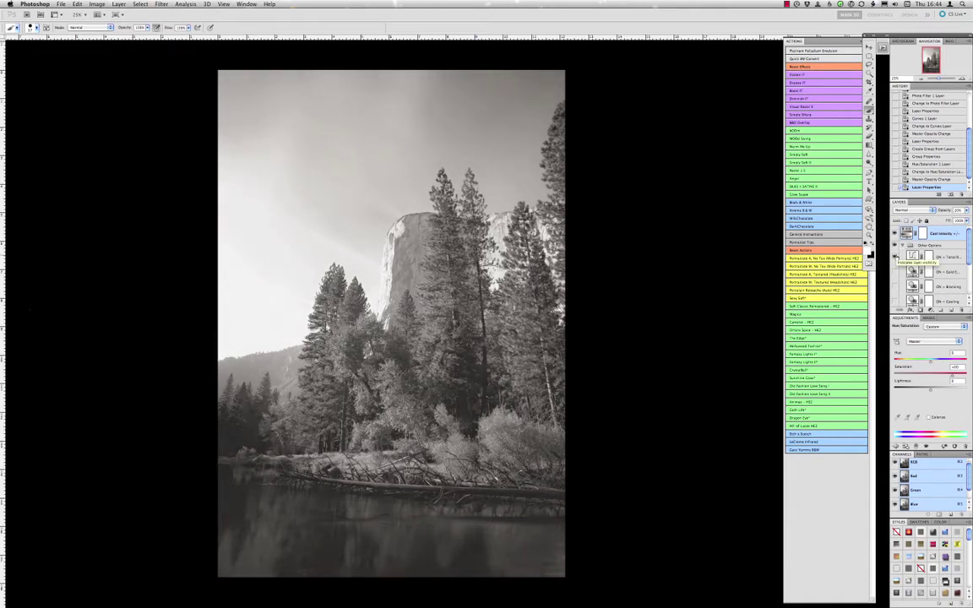
{"action": "left_click", "coordinate": [896, 257]}
{"action": "left_click", "coordinate": [902, 245]}
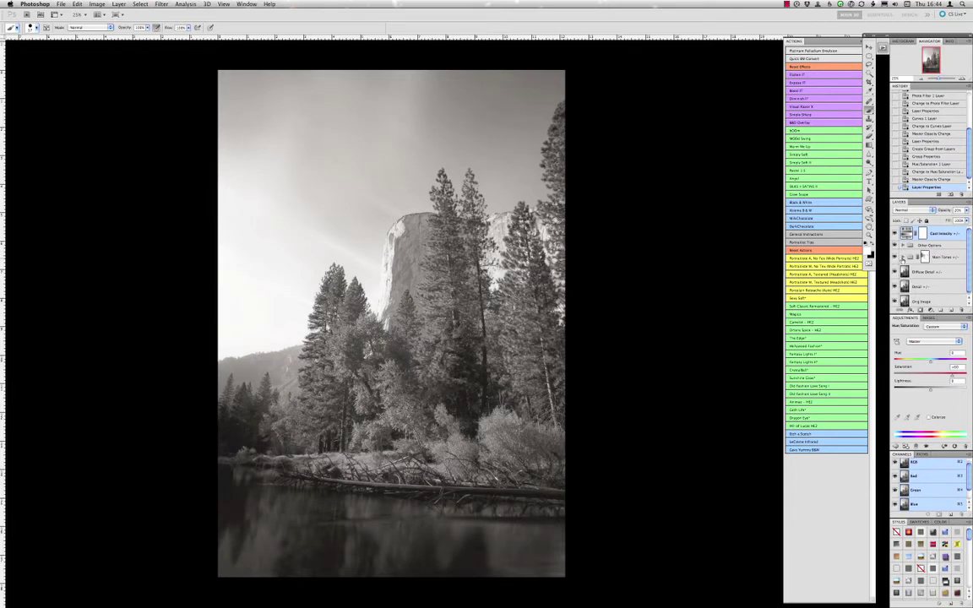
{"action": "left_click", "coordinate": [904, 258]}
{"action": "left_click", "coordinate": [894, 272]}
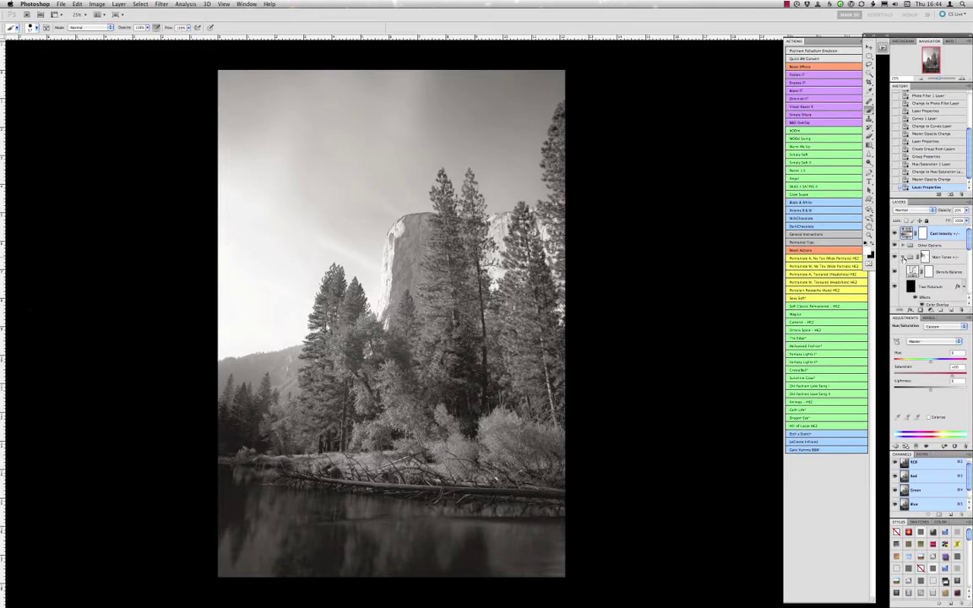
{"action": "left_click", "coordinate": [903, 257]}
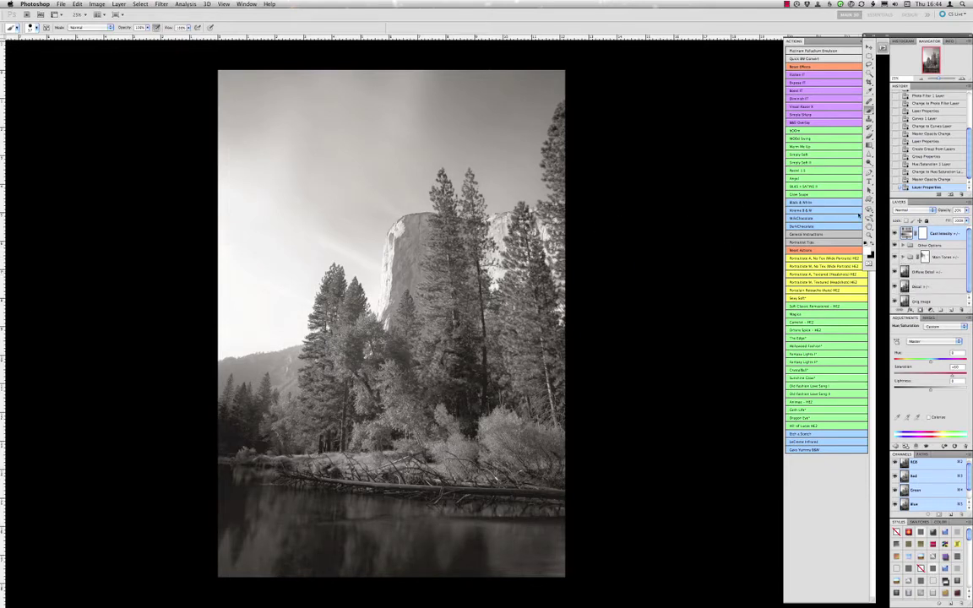
Turn on the Gold Emulsion and Bronzing layers in Other Options, lower the Gold Emulsion opacity, and keep a history snapshot
{"action": "scroll", "coordinate": [948, 182], "scroll_direction": "up", "scroll_amount": 1}
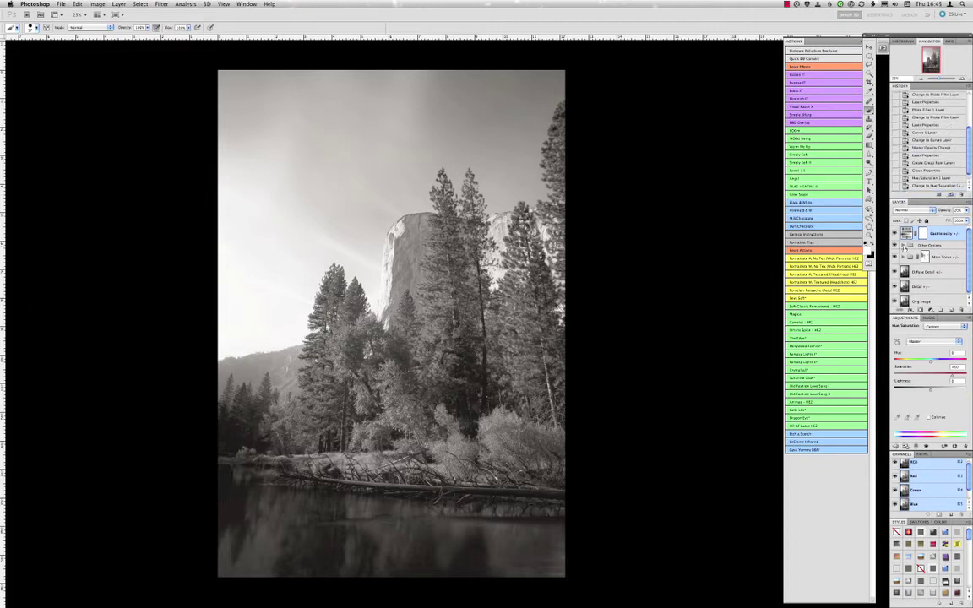
{"action": "left_click", "coordinate": [904, 246]}
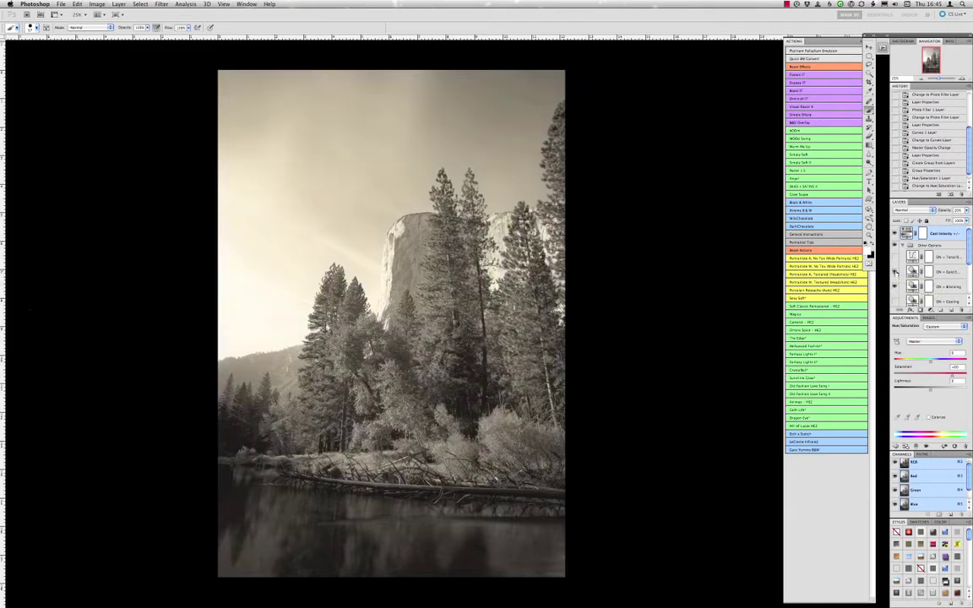
{"action": "left_click", "coordinate": [948, 272]}
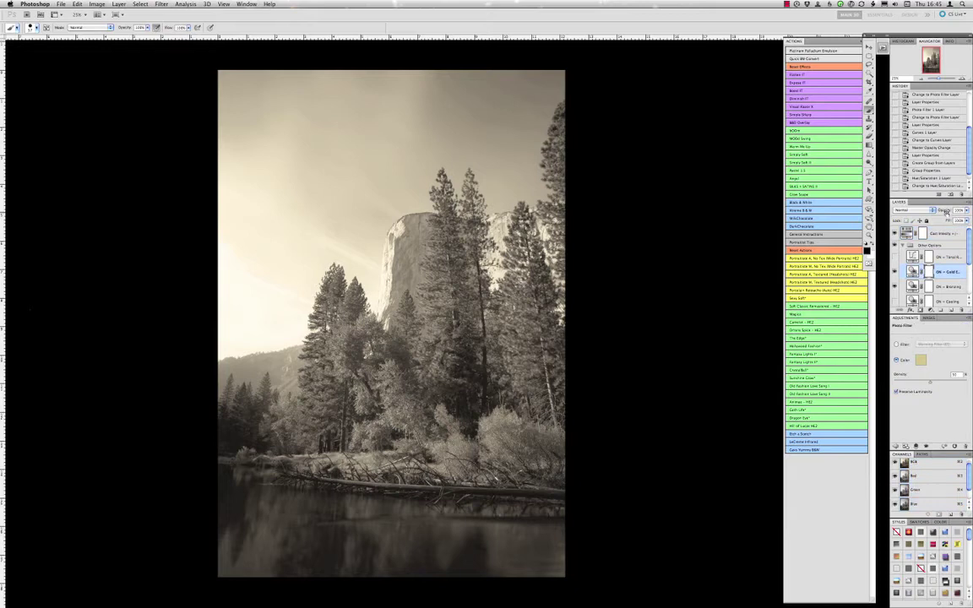
{"action": "left_click_drag", "start_coordinate": [946, 212], "coordinate": [919, 210]}
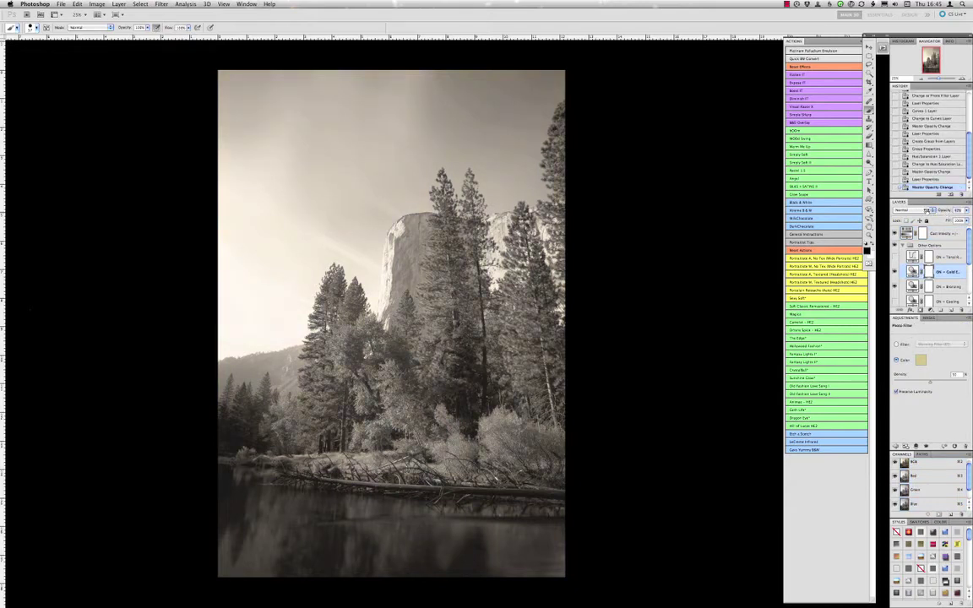
{"action": "scroll", "coordinate": [929, 140], "scroll_direction": "up", "scroll_amount": 10}
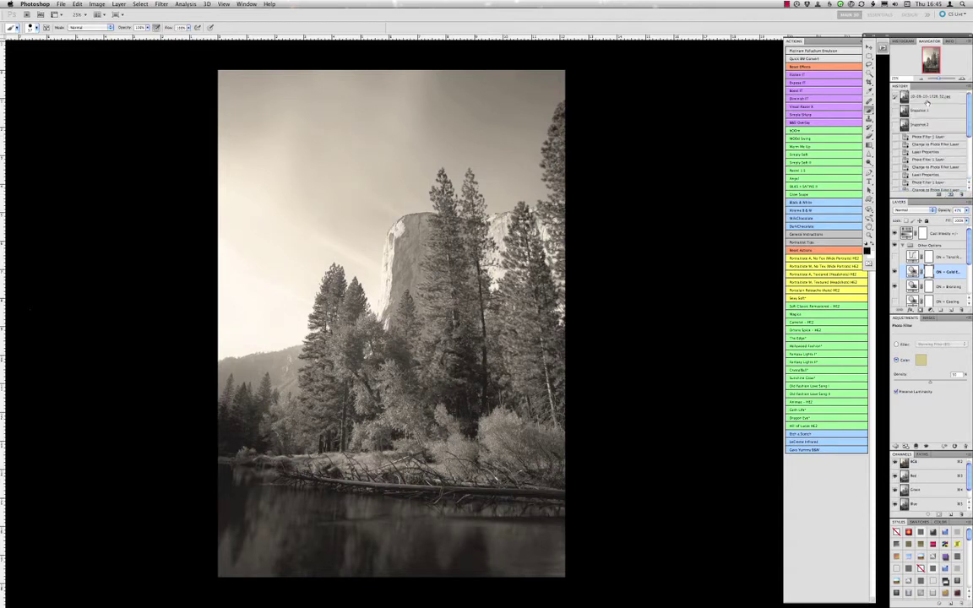
Compare the original photo with Snapshot 2 in the history, checking the trees and cliff detail up close
{"action": "left_click", "coordinate": [925, 98]}
{"action": "left_click", "coordinate": [919, 124]}
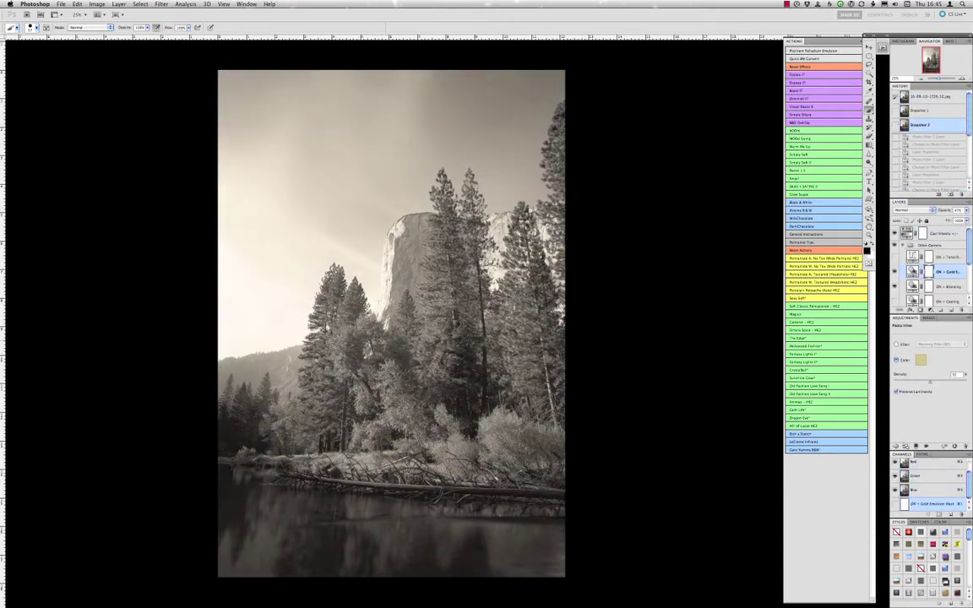
{"action": "scroll", "coordinate": [334, 347], "scroll_direction": "up", "scroll_amount": 5}
{"action": "scroll", "coordinate": [362, 365], "scroll_direction": "up", "scroll_amount": 4}
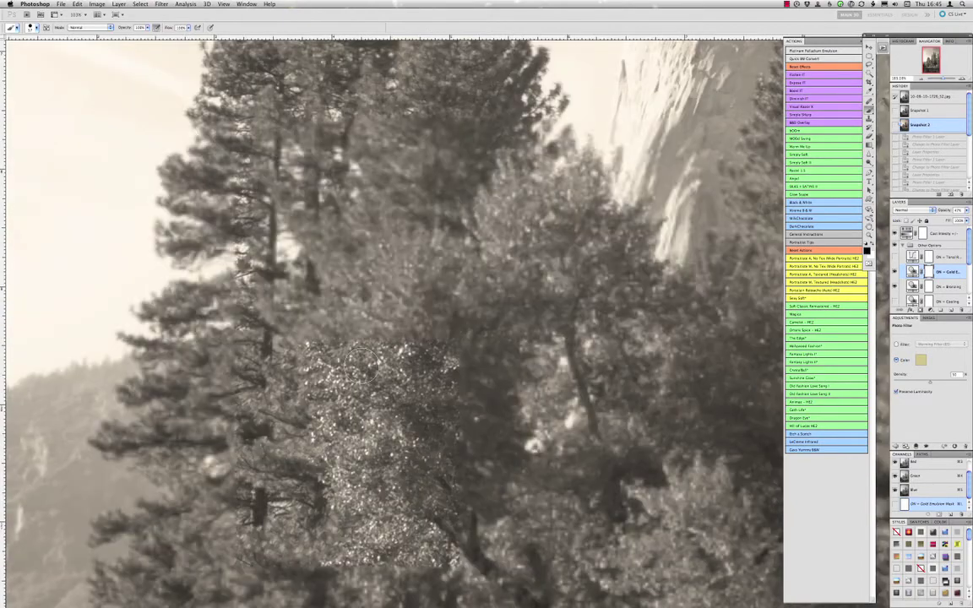
{"action": "scroll", "coordinate": [362, 365], "scroll_direction": "down", "scroll_amount": 3}
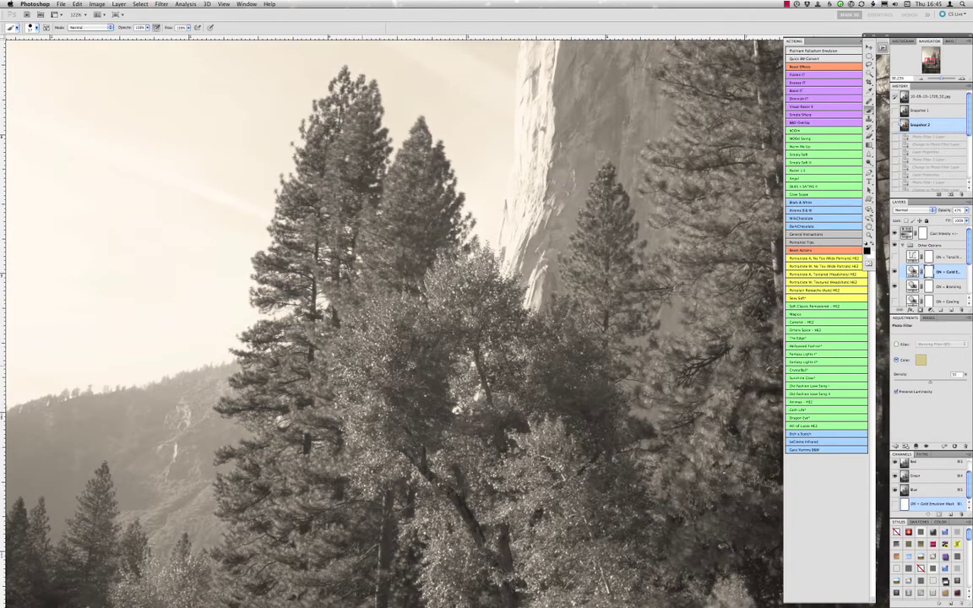
{"action": "left_click", "coordinate": [943, 98]}
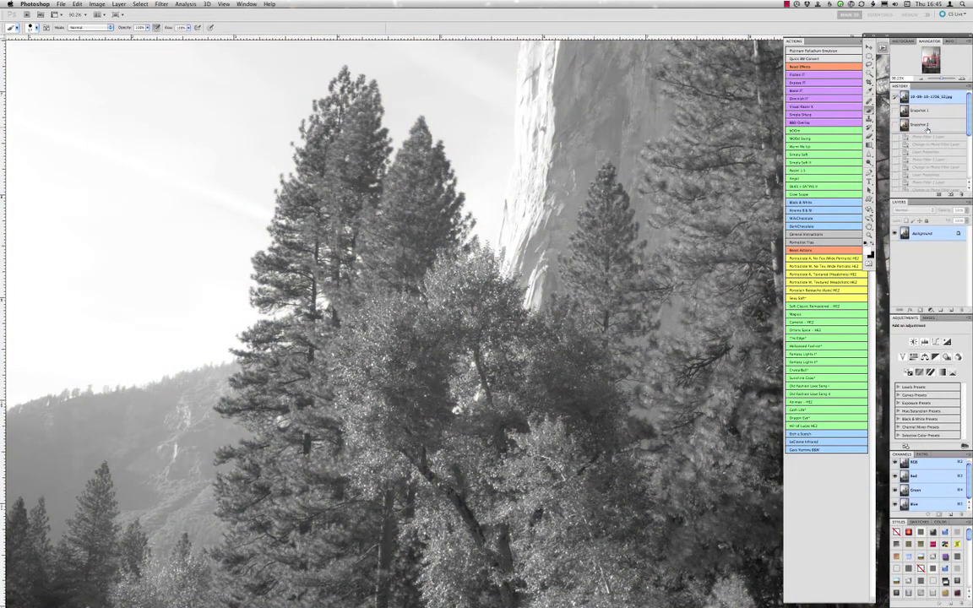
{"action": "left_click", "coordinate": [924, 126]}
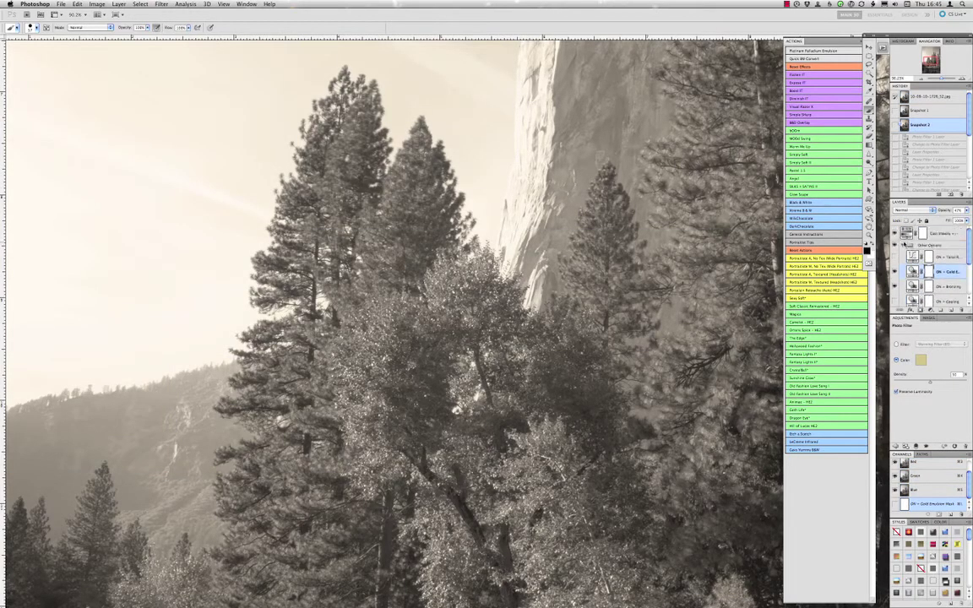
Collapse the Other Options group and review the toned photo at several magnifications, undoing a stray brush stroke
{"action": "left_click", "coordinate": [903, 245]}
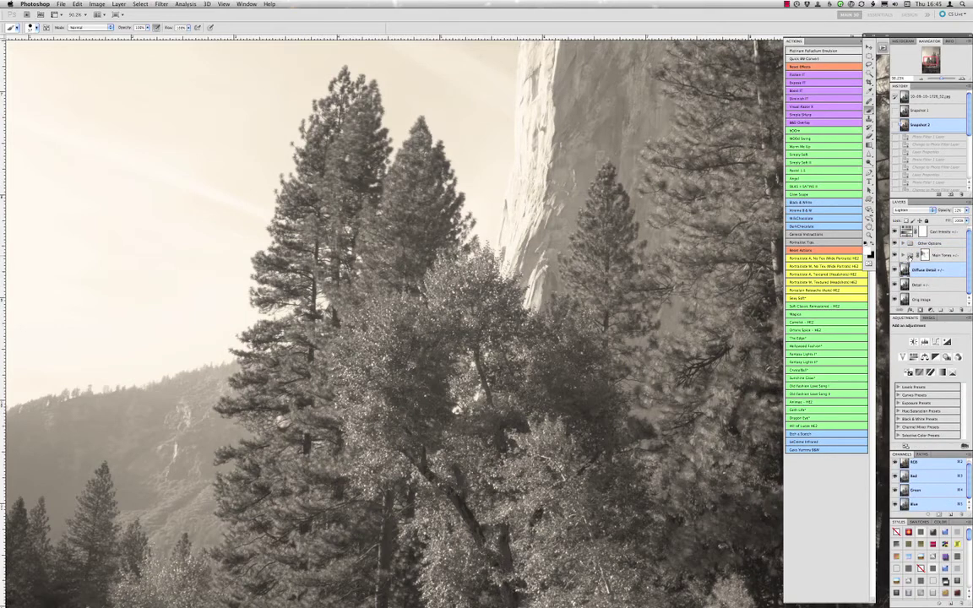
{"action": "scroll", "coordinate": [671, 300], "scroll_direction": "down", "scroll_amount": 1}
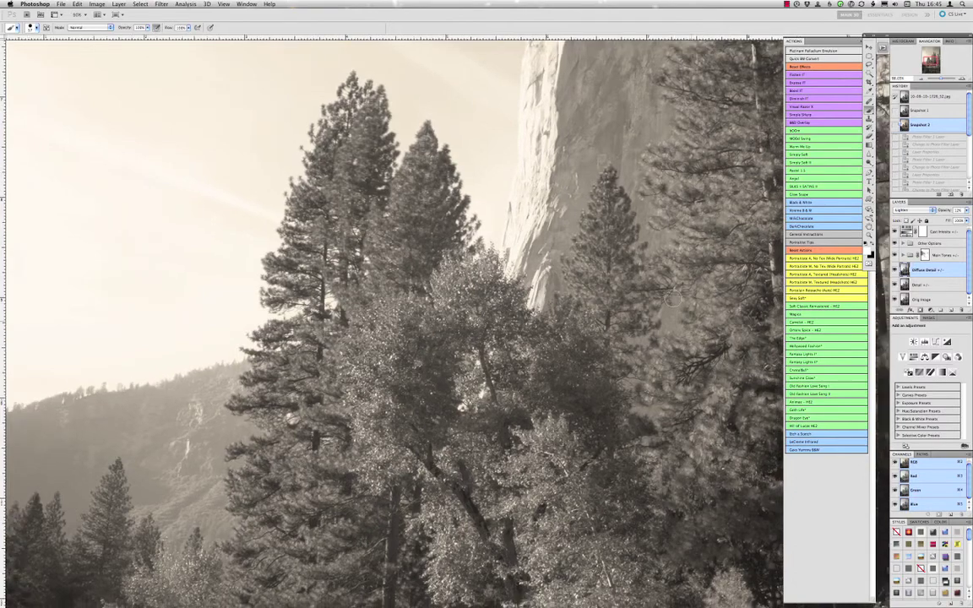
{"action": "scroll", "coordinate": [674, 300], "scroll_direction": "down", "scroll_amount": 2}
{"action": "scroll", "coordinate": [674, 300], "scroll_direction": "down", "scroll_amount": 4}
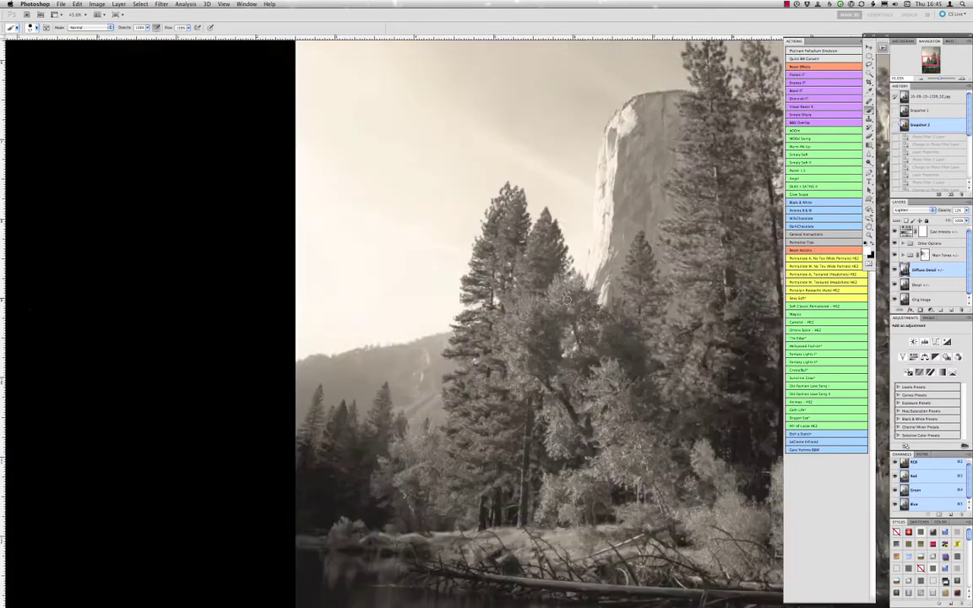
{"action": "key", "text": "ctrl+minus"}
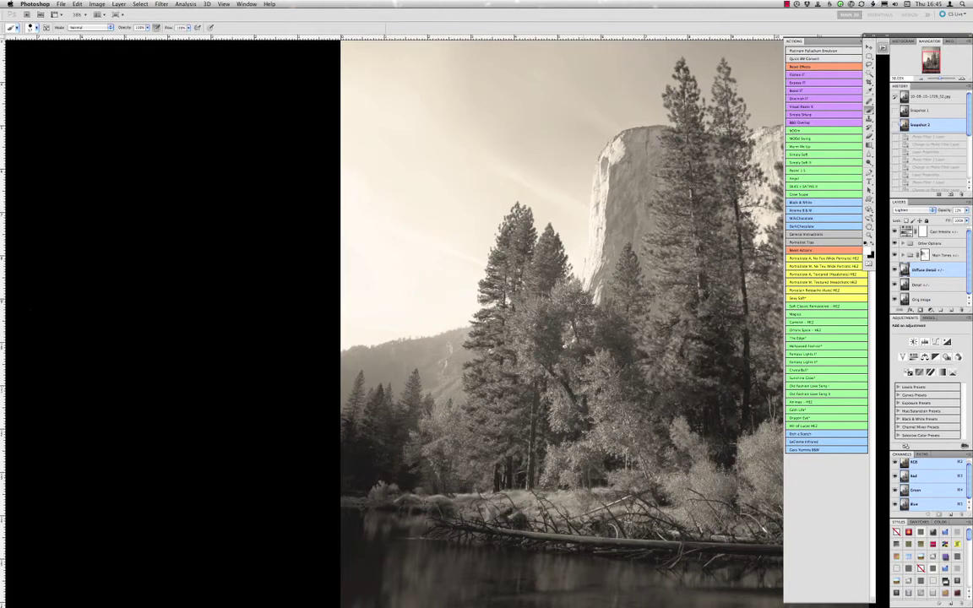
{"action": "mouse_move", "coordinate": [585, 300]}
{"action": "left_mouse_down"}
{"action": "mouse_move", "coordinate": [686, 300]}
{"action": "mouse_move", "coordinate": [610, 288]}
{"action": "left_mouse_up"}
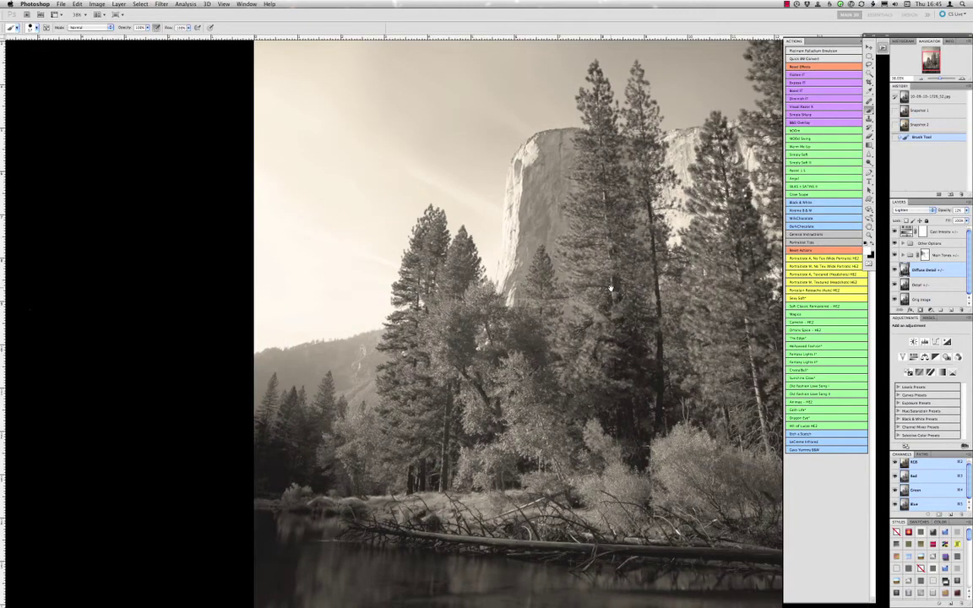
{"action": "key", "text": "ctrl+z"}
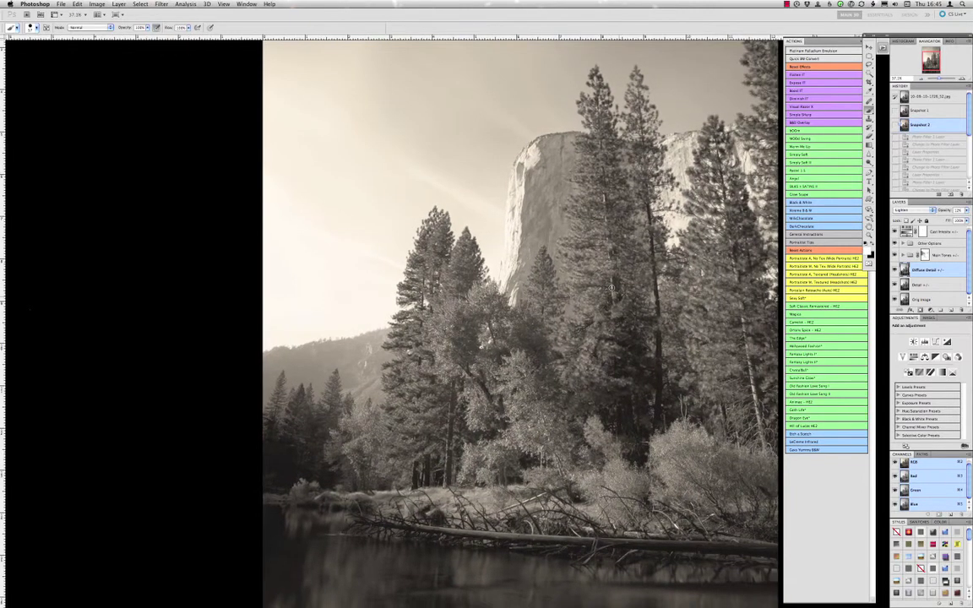
{"action": "scroll", "coordinate": [610, 288], "scroll_direction": "down", "scroll_amount": 3}
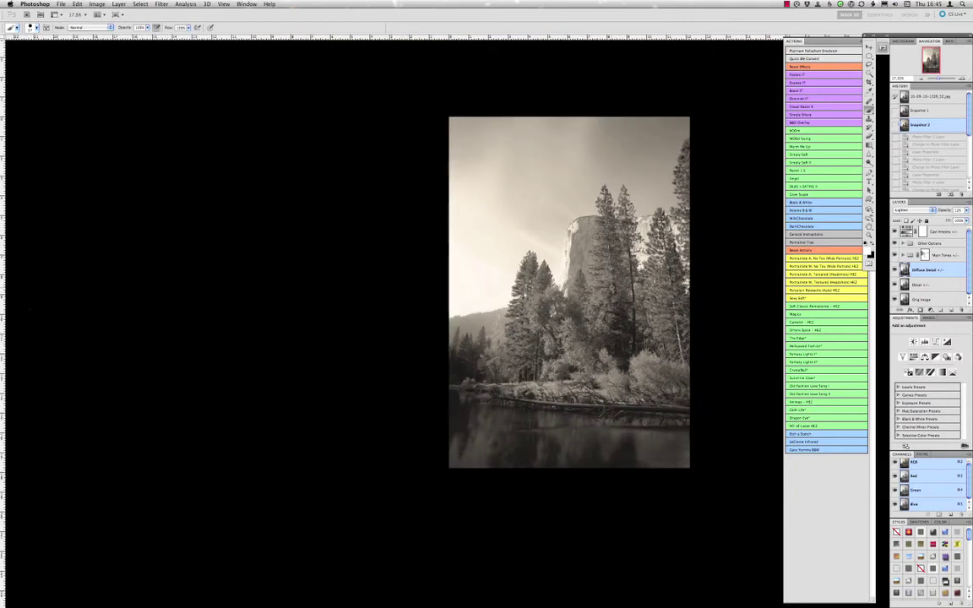
{"action": "scroll", "coordinate": [610, 288], "scroll_direction": "up", "scroll_amount": 2}
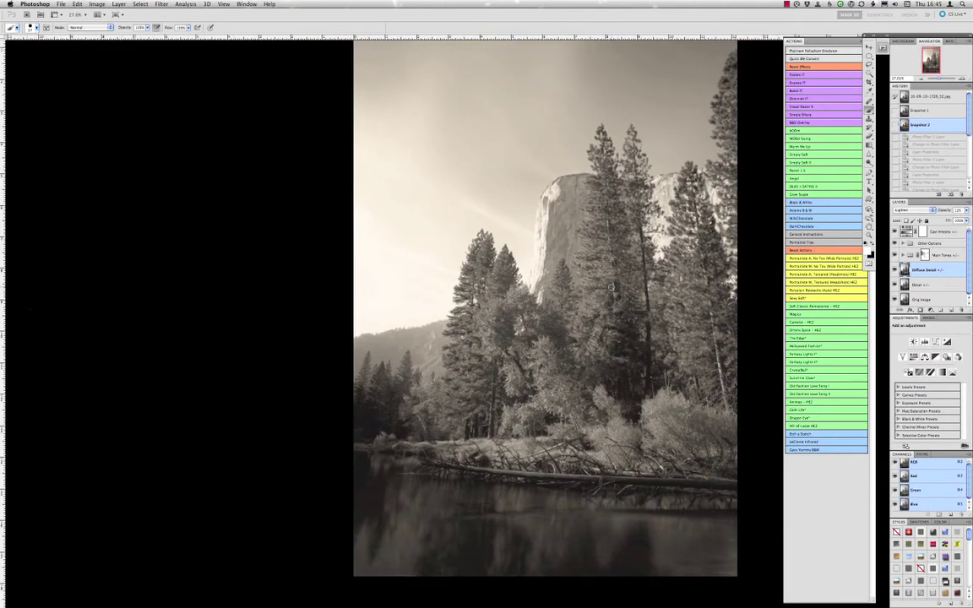
{"action": "scroll", "coordinate": [610, 288], "scroll_direction": "down", "scroll_amount": 1}
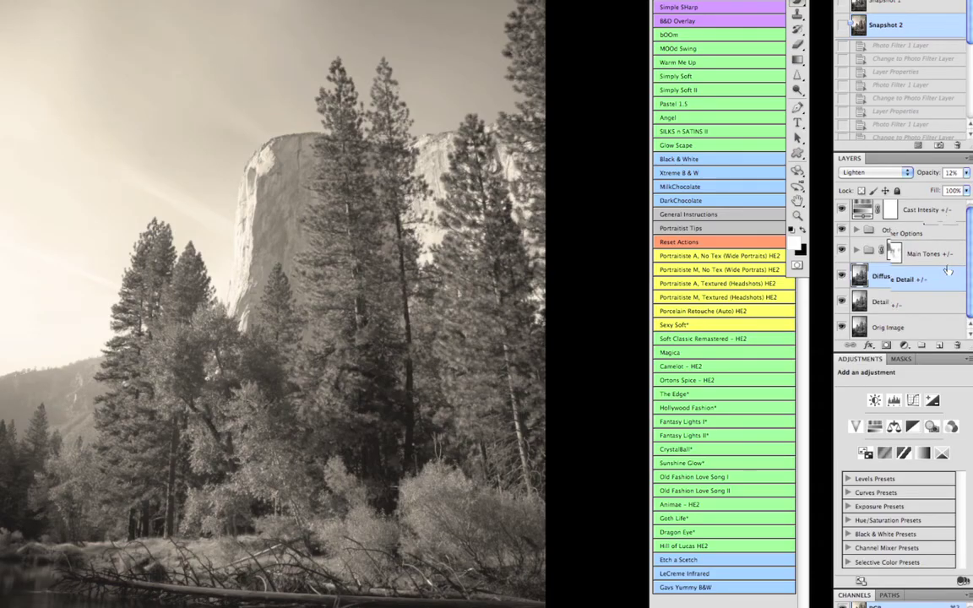
Expand the Other Options group, look over its toning layers down to Cooling, and bring the photo back to the center
{"action": "left_click", "coordinate": [856, 231]}
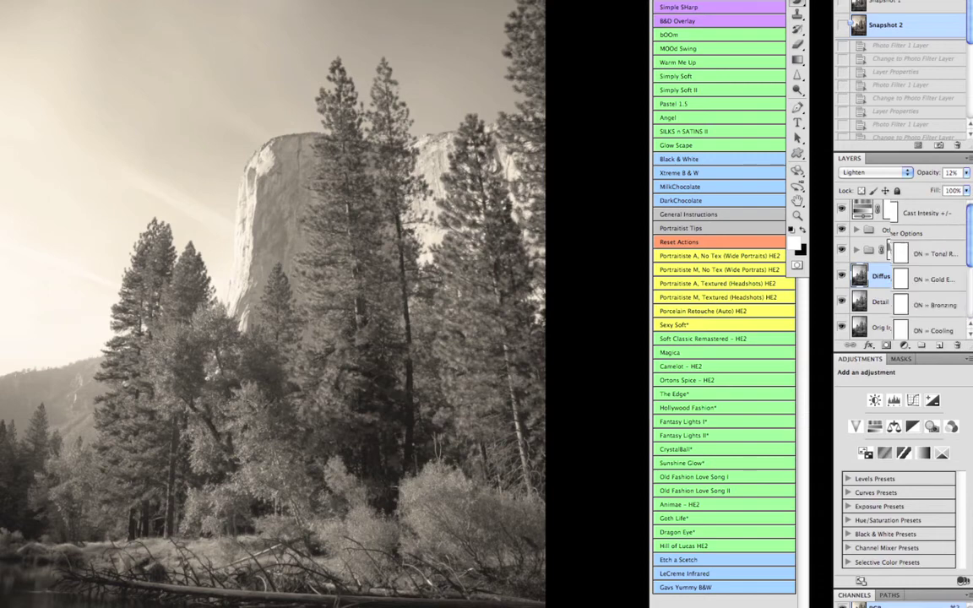
{"action": "scroll", "coordinate": [927, 272], "scroll_direction": "down", "scroll_amount": 3}
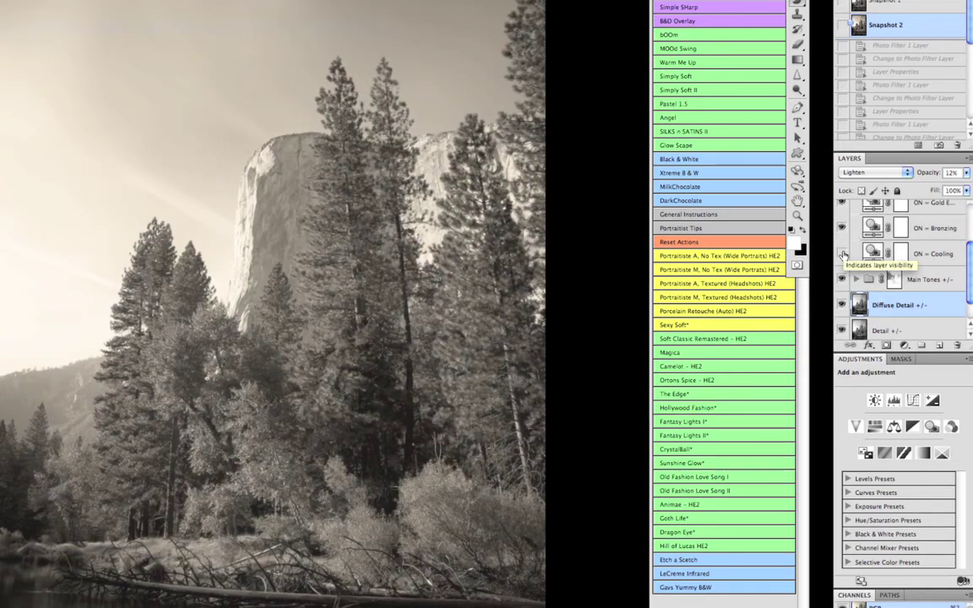
{"action": "key", "text": "super+minus"}
{"action": "key", "text": "super+minus"}
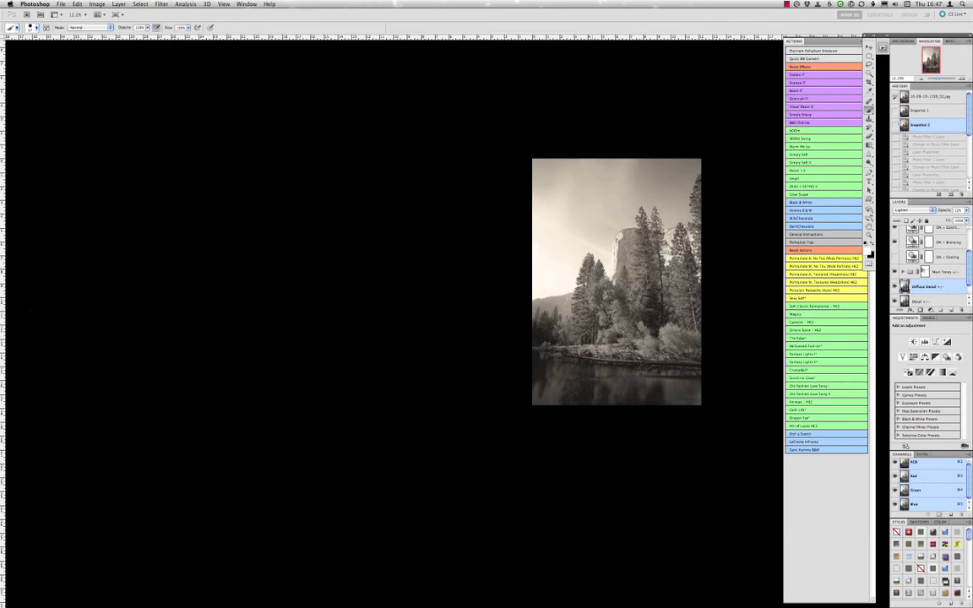
{"action": "scroll", "coordinate": [614, 279], "scroll_direction": "up", "scroll_amount": 5}
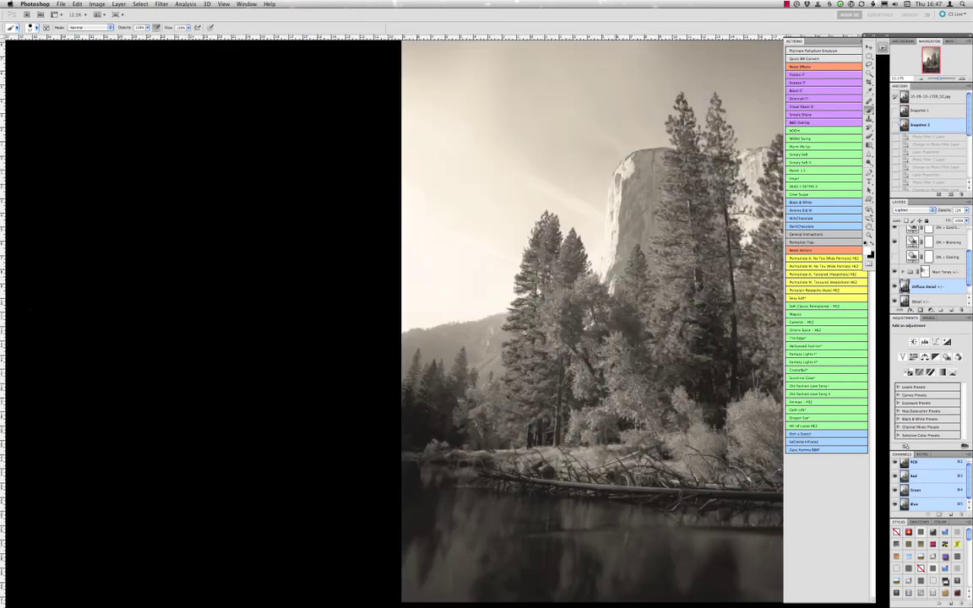
{"action": "scroll", "coordinate": [614, 279], "scroll_direction": "down", "scroll_amount": 1}
{"action": "left_click_drag", "start_coordinate": [611, 277], "coordinate": [490, 304]}
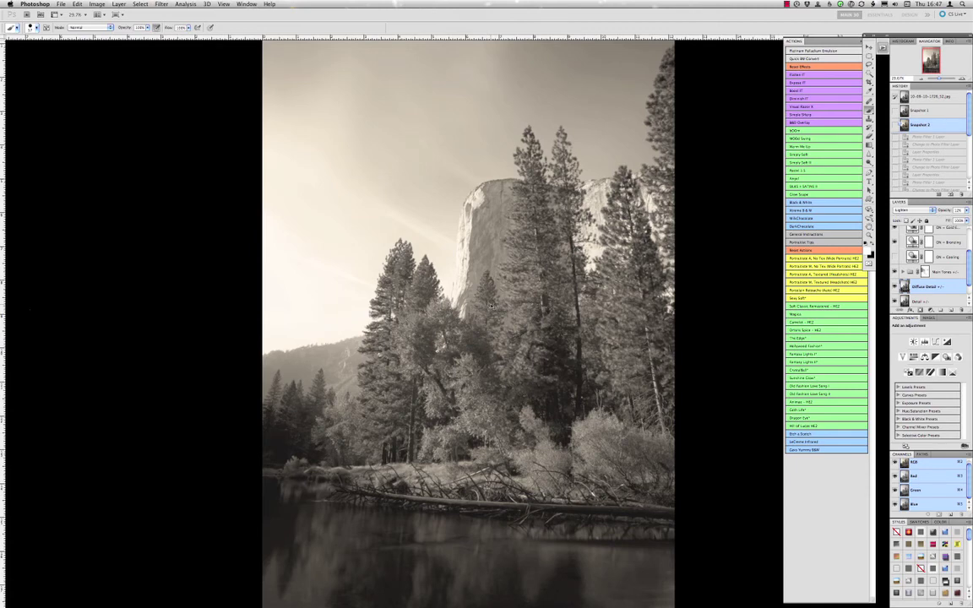
{"action": "key", "text": "super+h"}
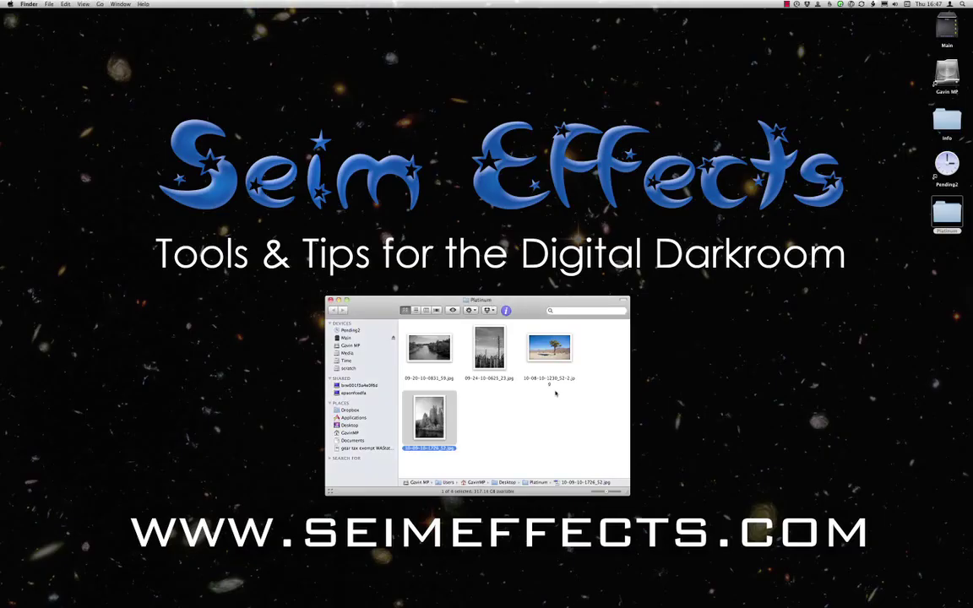
{"action": "left_click", "coordinate": [550, 380]}
{"action": "key", "text": "space"}
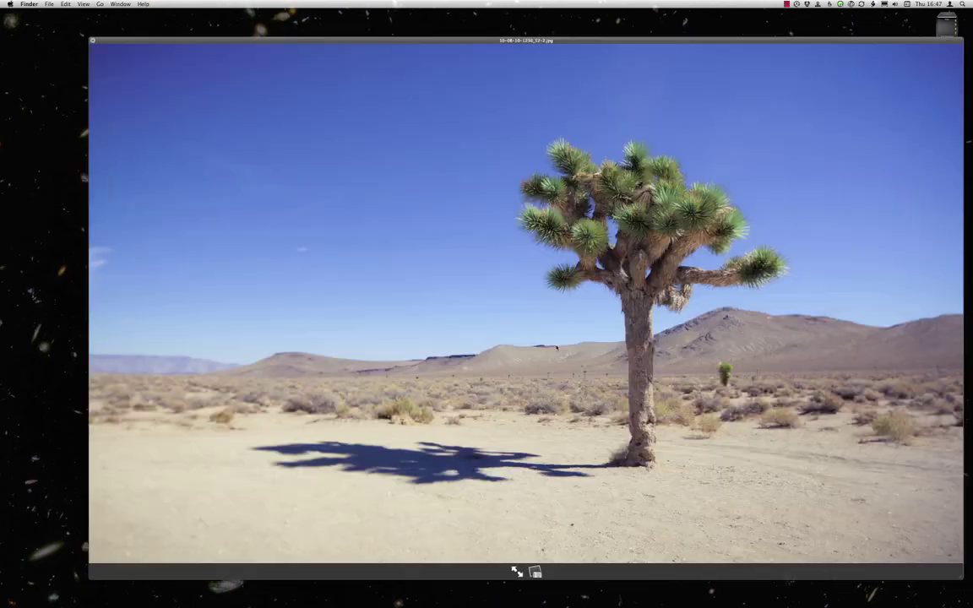
{"action": "key", "text": "space"}
{"action": "left_click_drag", "start_coordinate": [550, 380], "coordinate": [375, 594]}
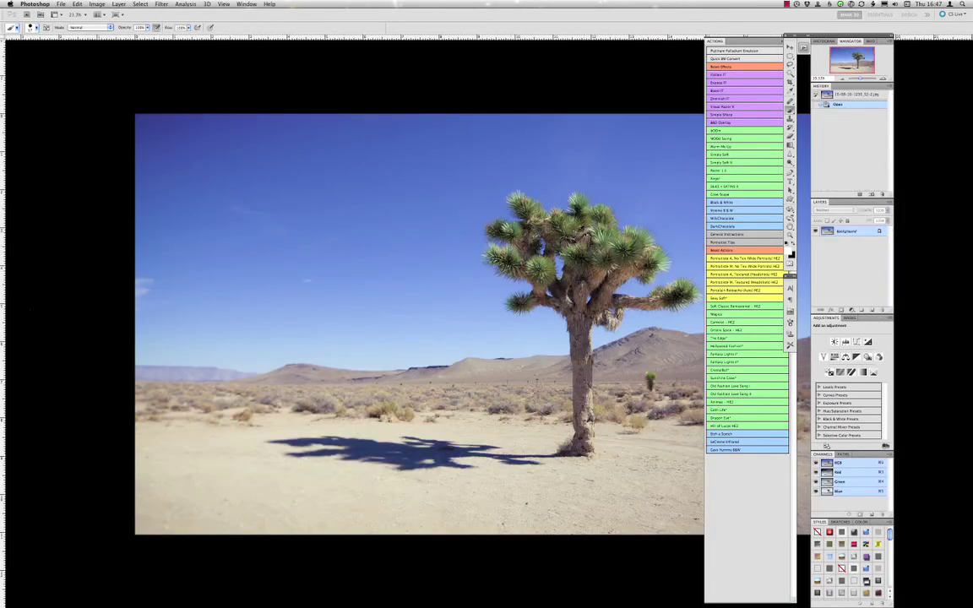
Center the color desert tree photo and try the Platinum Palladium Emulsion action directly on it
{"action": "left_click_drag", "start_coordinate": [529, 213], "coordinate": [406, 216]}
{"action": "scroll", "coordinate": [492, 233], "scroll_direction": "down", "scroll_amount": 2}
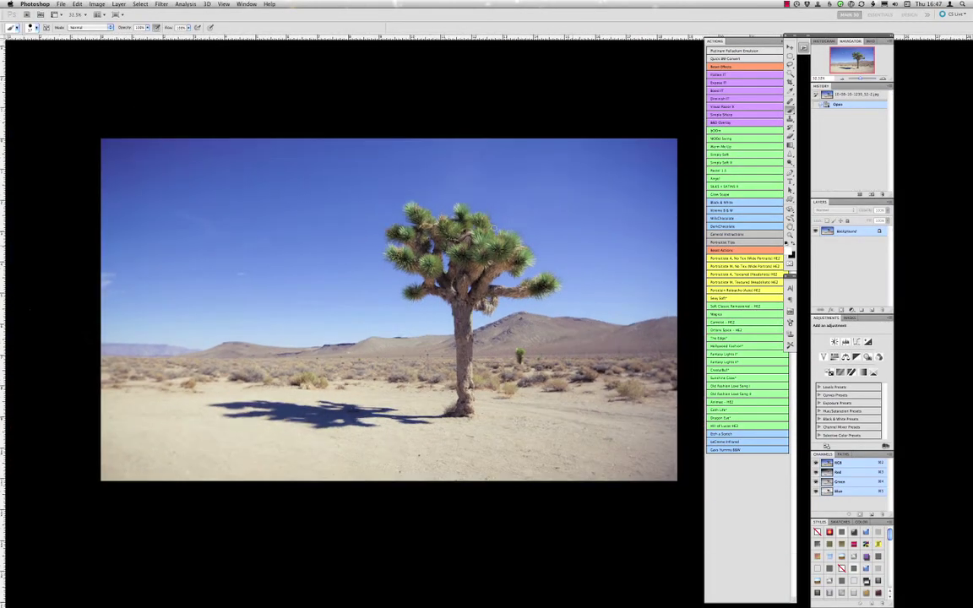
{"action": "key", "text": "super+minus"}
{"action": "left_click", "coordinate": [741, 53]}
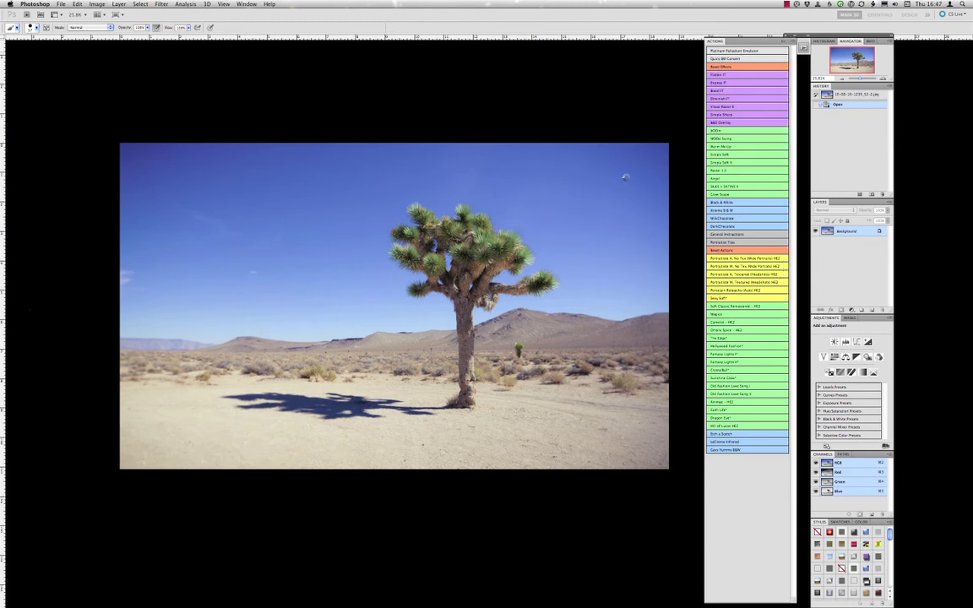
{"action": "key", "text": "super+j"}
{"action": "key", "text": "shift+super+u"}
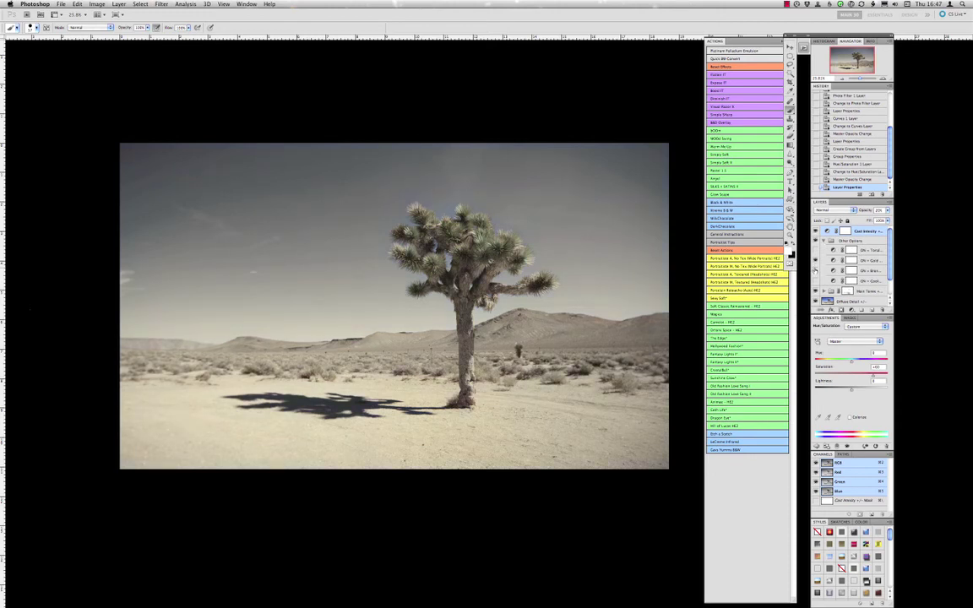
Revert the photo to its original snapshot, then run Quick BW Convert and the Platinum Palladium Emulsion action on it
{"action": "scroll", "coordinate": [872, 125], "scroll_direction": "up", "scroll_amount": 10}
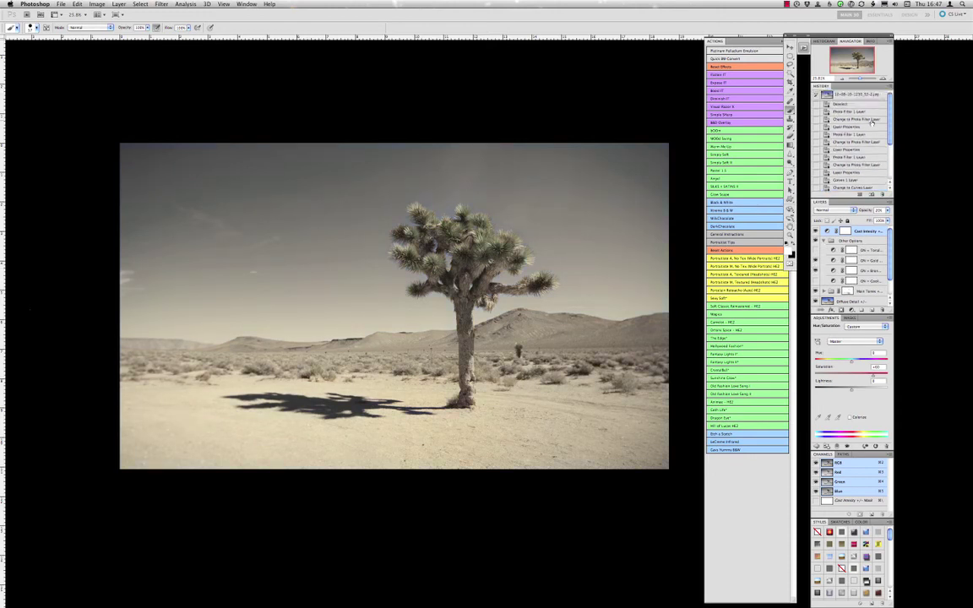
{"action": "left_click", "coordinate": [855, 94]}
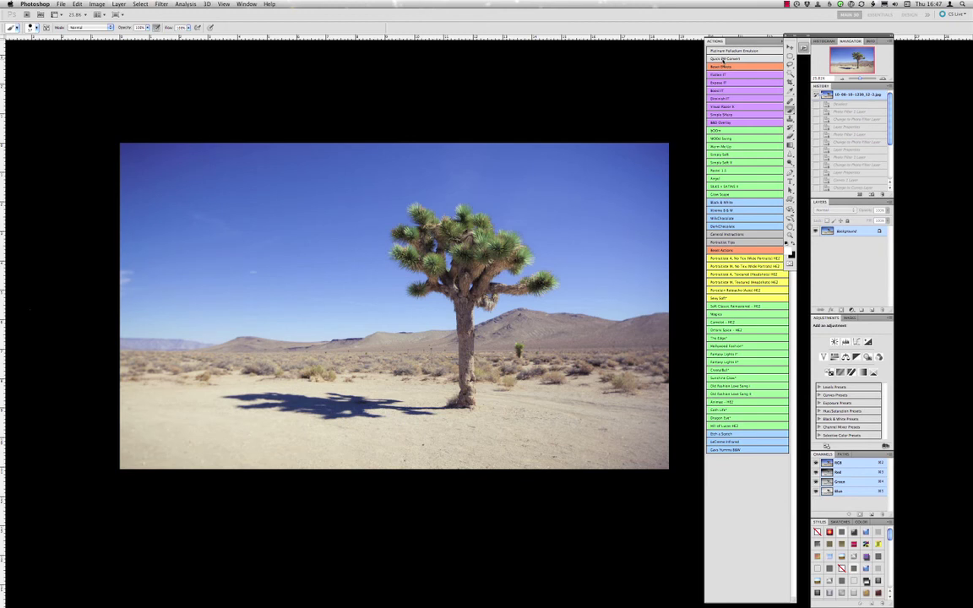
{"action": "left_click", "coordinate": [724, 59]}
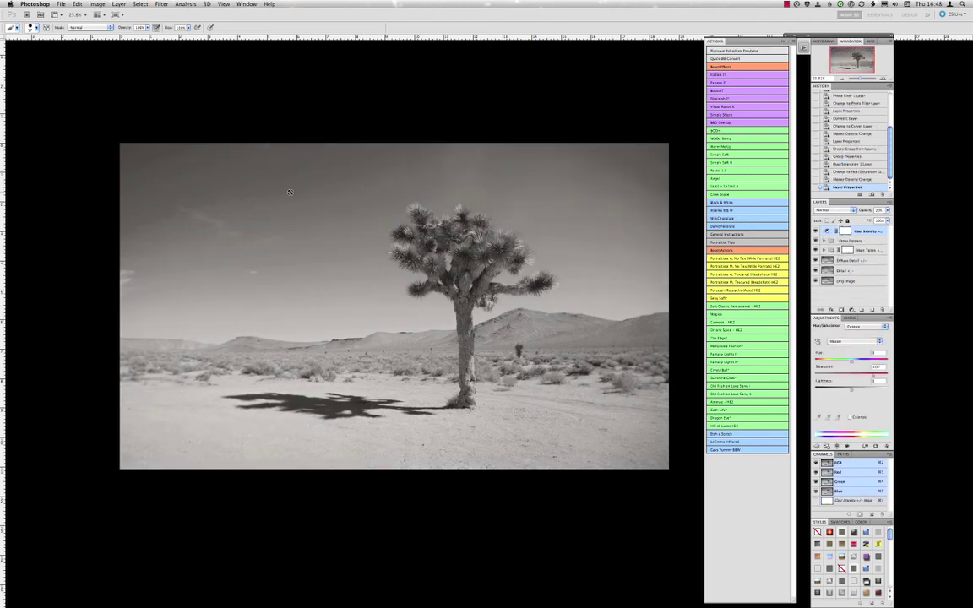
Inspect the toned desert tree up close and keep a history snapshot of the result
{"action": "scroll", "coordinate": [627, 162], "scroll_direction": "up", "scroll_amount": 5}
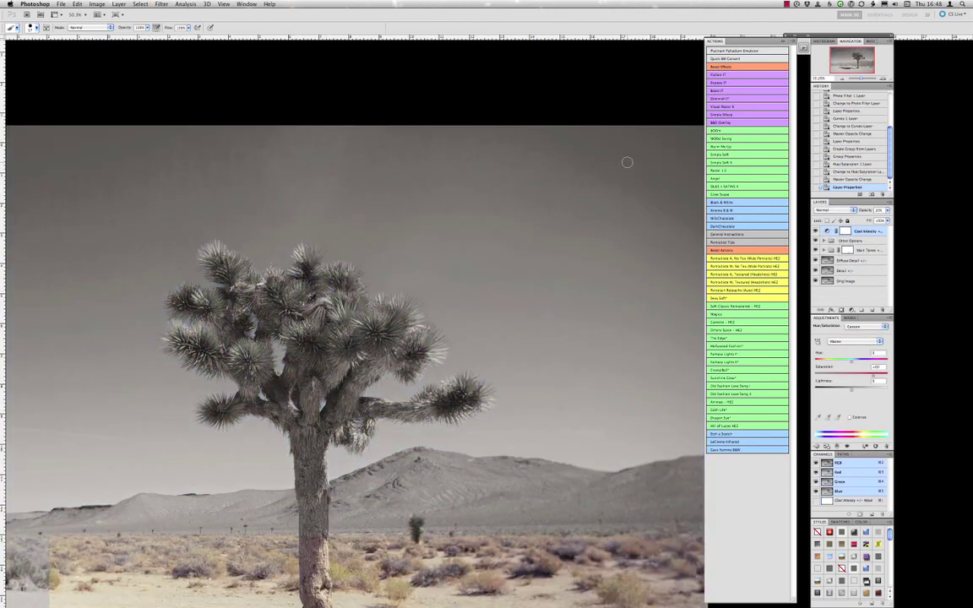
{"action": "scroll", "coordinate": [627, 163], "scroll_direction": "down", "scroll_amount": 3}
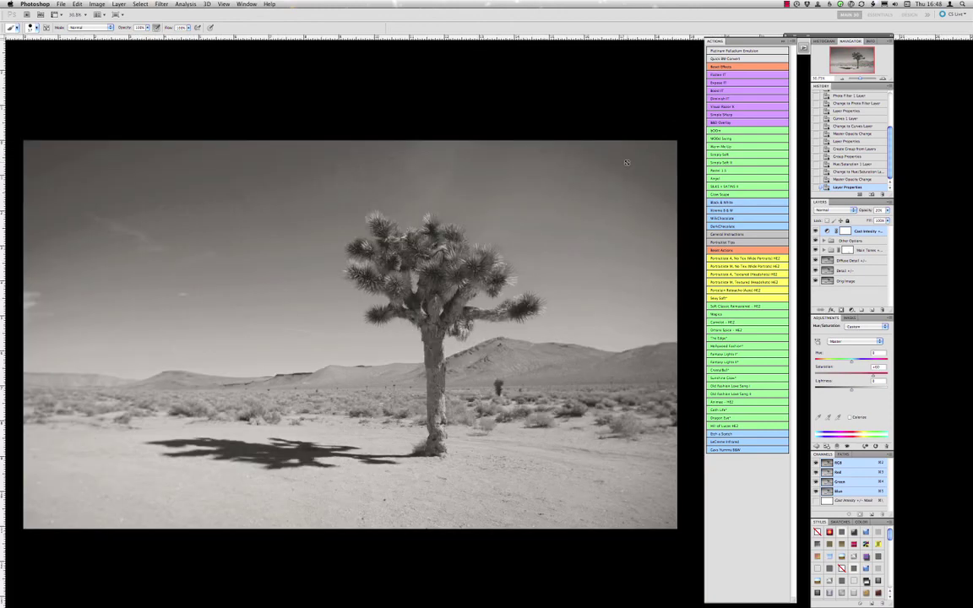
{"action": "scroll", "coordinate": [627, 162], "scroll_direction": "down", "scroll_amount": 1}
{"action": "mouse_move", "coordinate": [785, 178]}
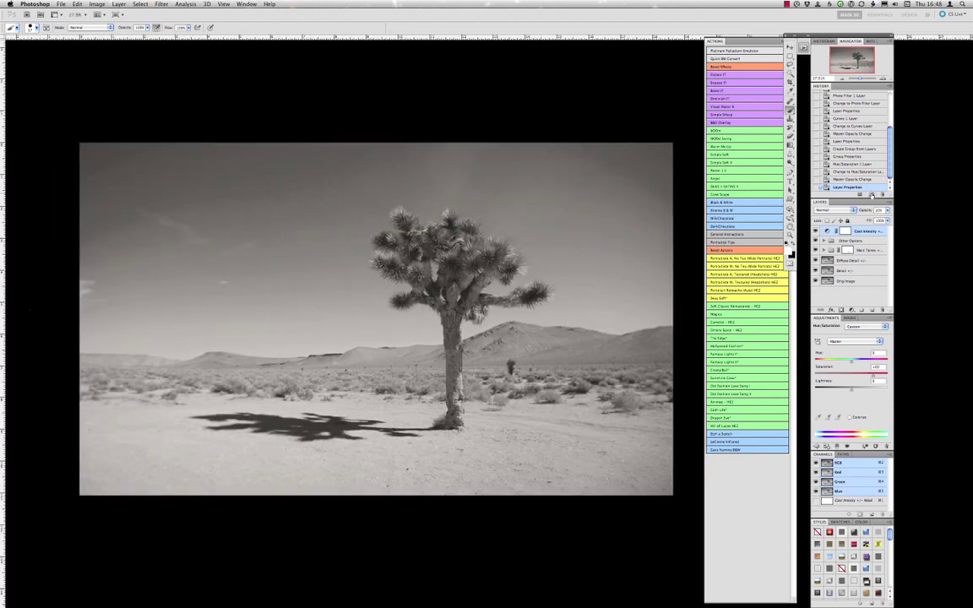
Look over the color mode options available for the toned desert tree photo
{"action": "left_click", "coordinate": [97, 4]}
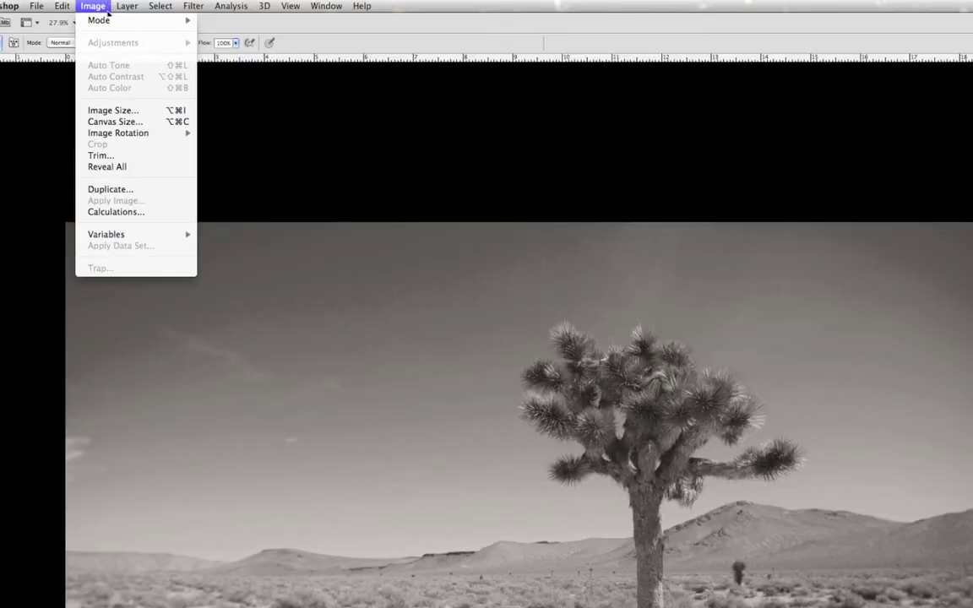
{"action": "mouse_move", "coordinate": [101, 12]}
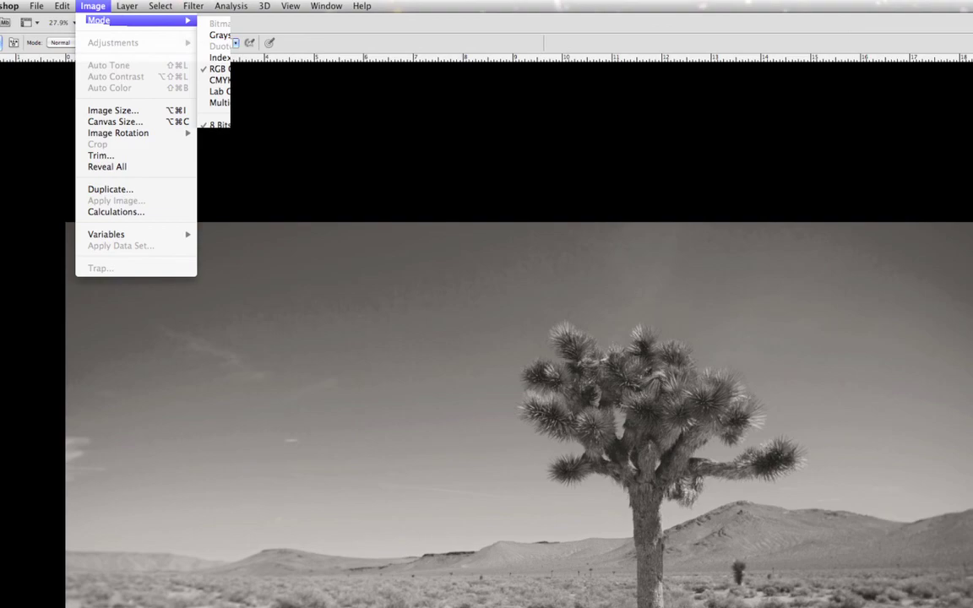
{"action": "left_click", "coordinate": [232, 87]}
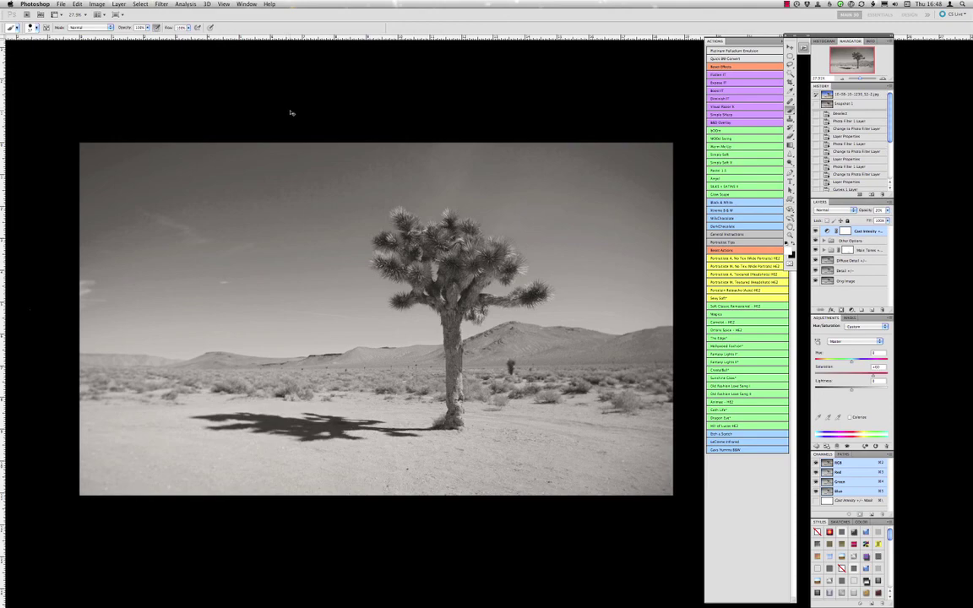
Hide Photoshop and close the Platinum folder window in Finder
{"action": "key", "text": "super+h"}
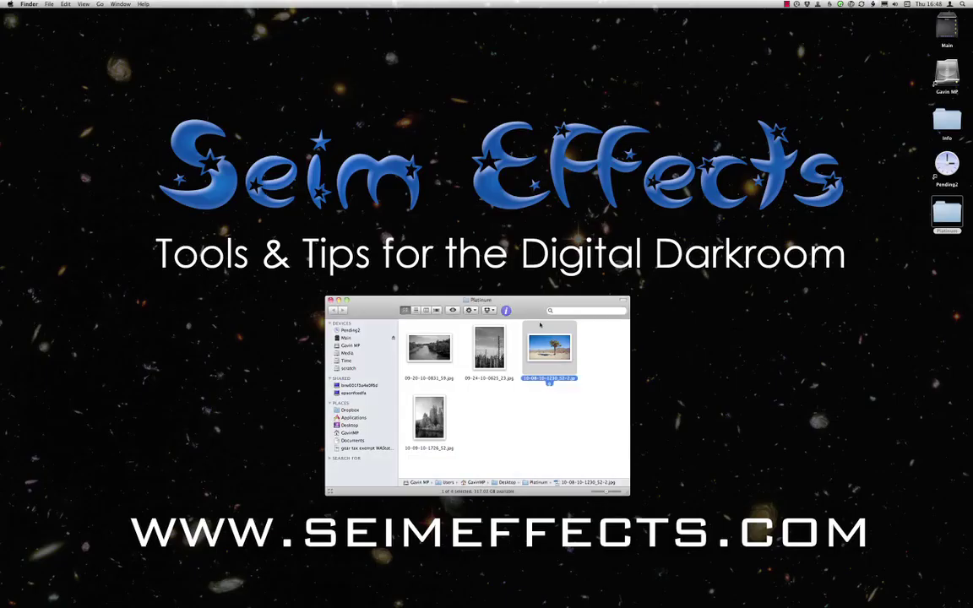
{"action": "left_click_drag", "start_coordinate": [528, 304], "coordinate": [563, 310]}
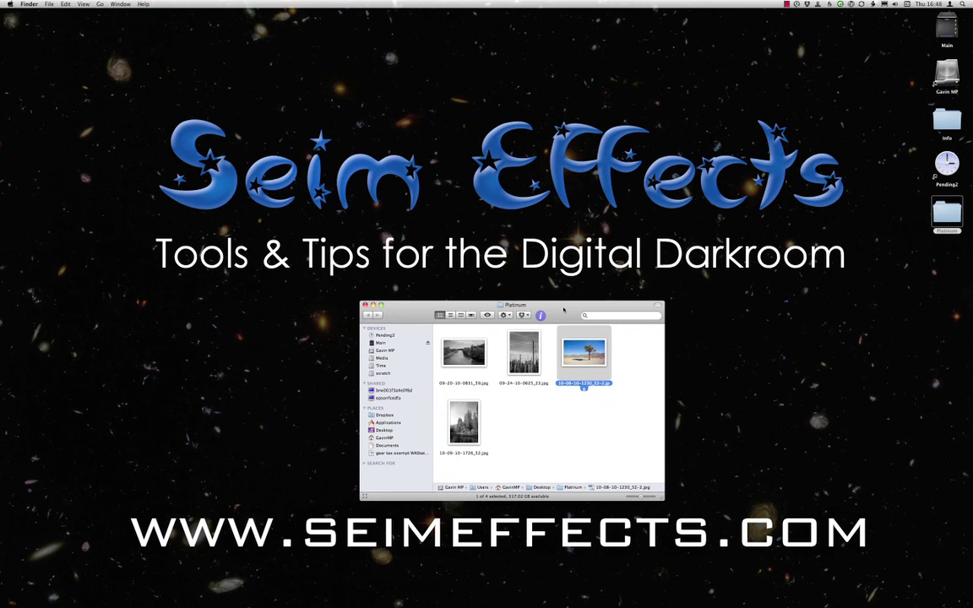
{"action": "key", "text": "super+w"}
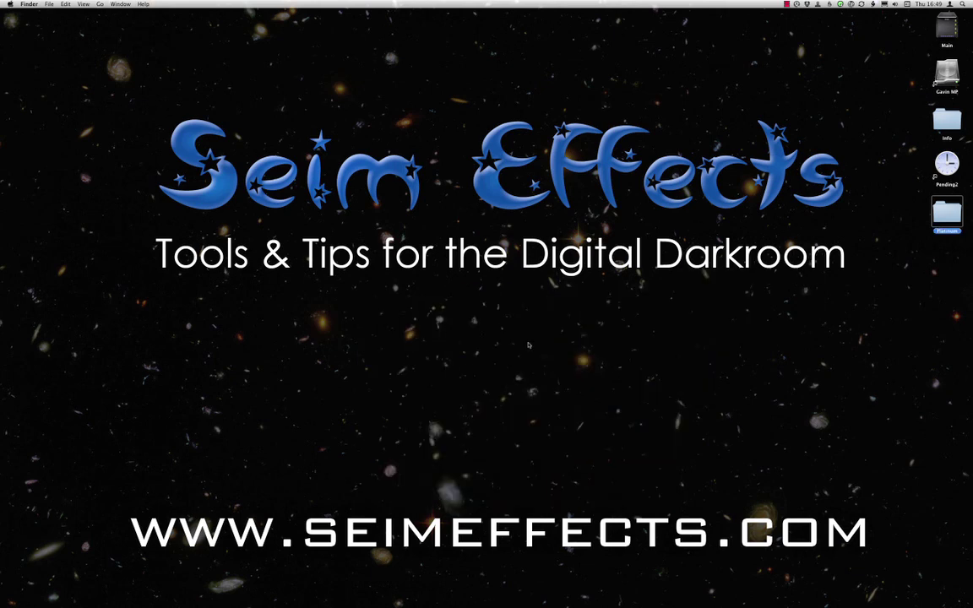